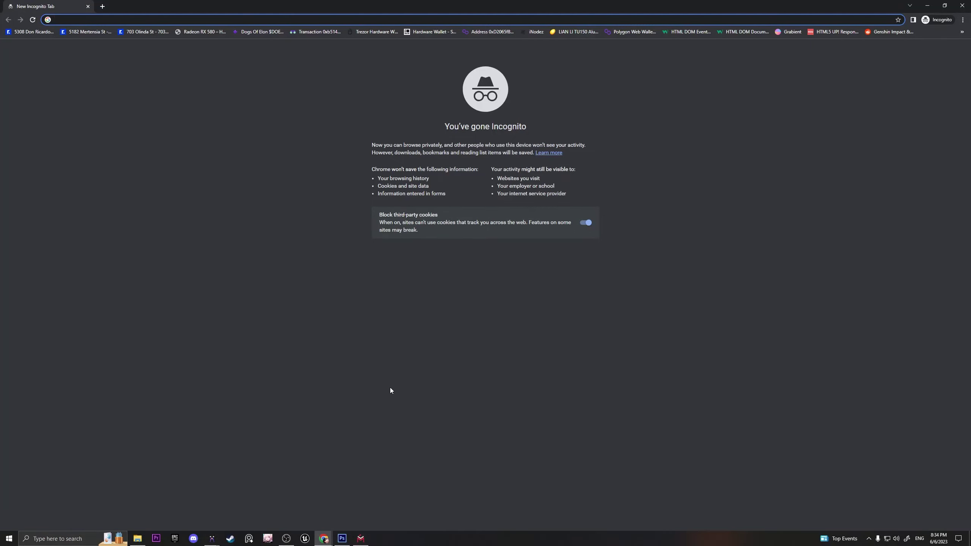
# Load heightmap.skydark.pl in the incognito tab
pyautogui.write('heightmap')
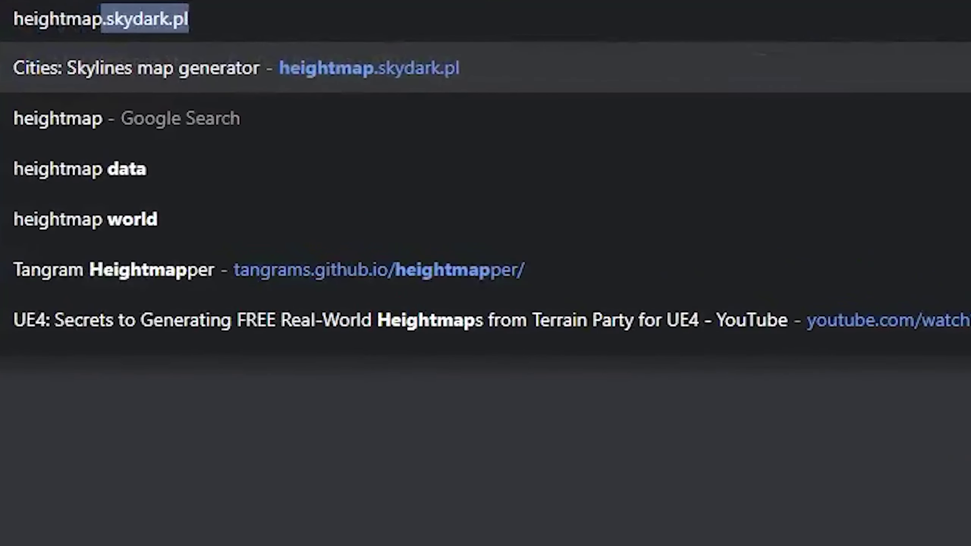
pyautogui.write('.skydark.pl')
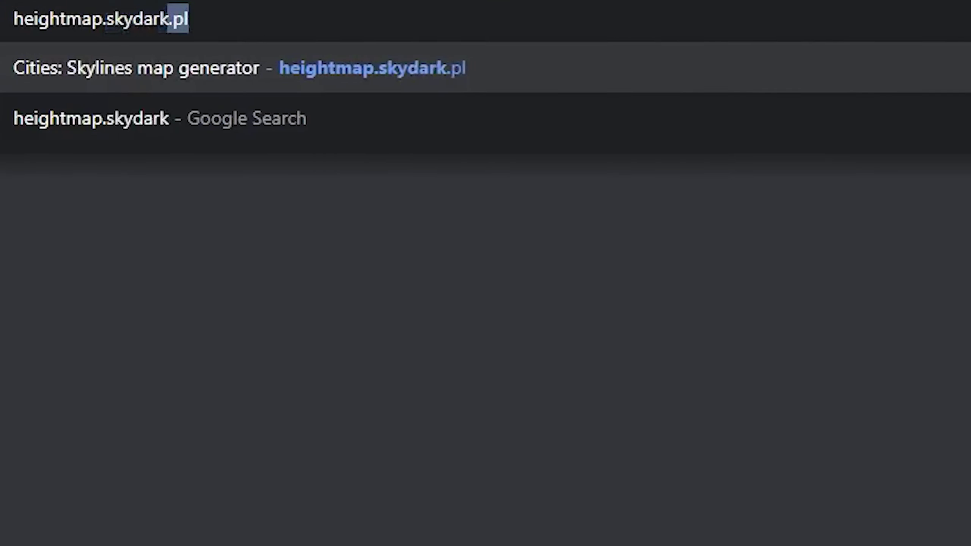
pyautogui.press('Return')
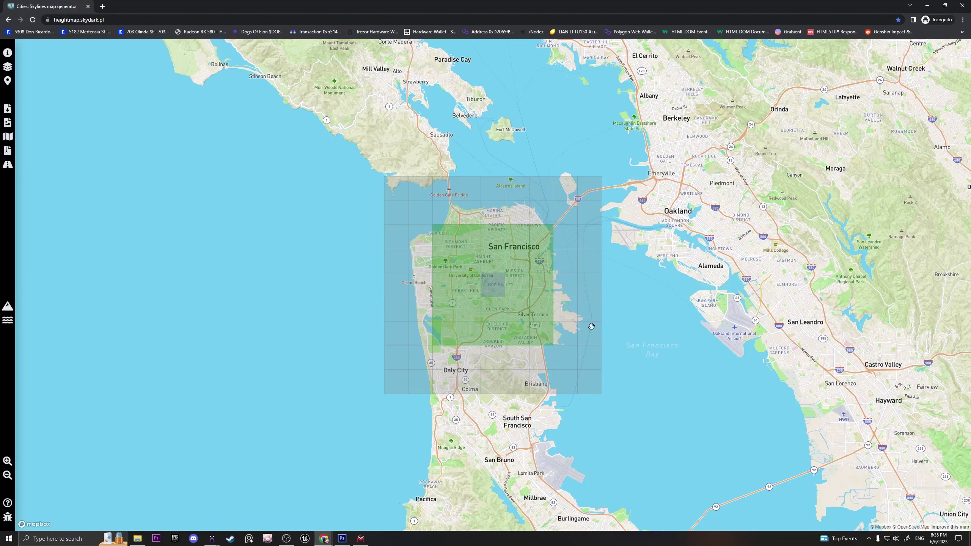
# Pan the map and heightmap grid around the San Francisco Bay Area
pyautogui.moveTo(786, 322); pyautogui.dragTo(569, 353)
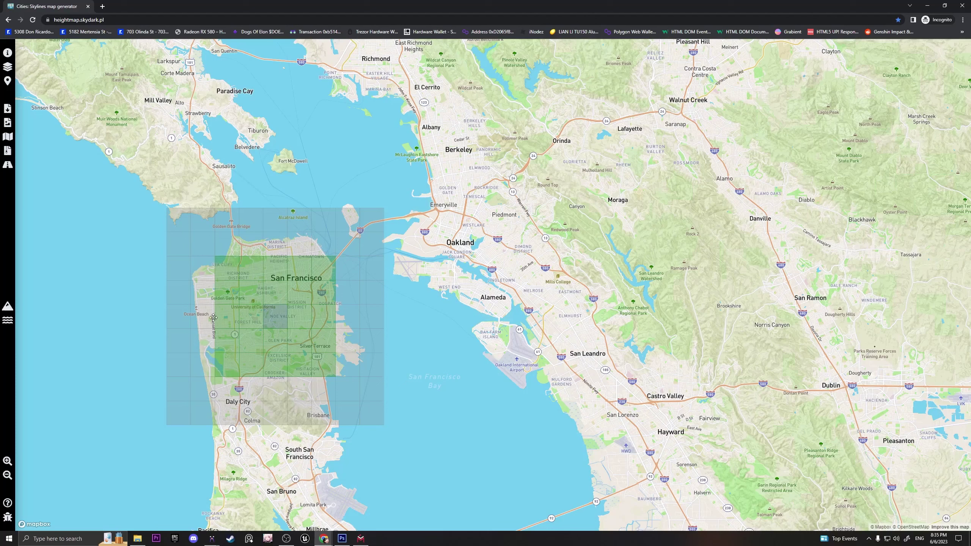
pyautogui.moveTo(276, 321); pyautogui.dragTo(559, 280)
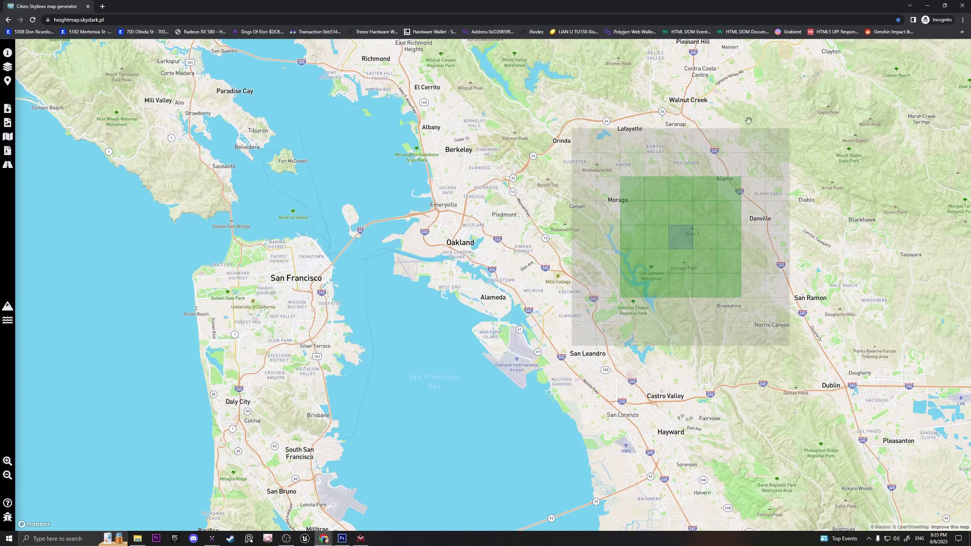
pyautogui.scroll(-3, 663, 282)
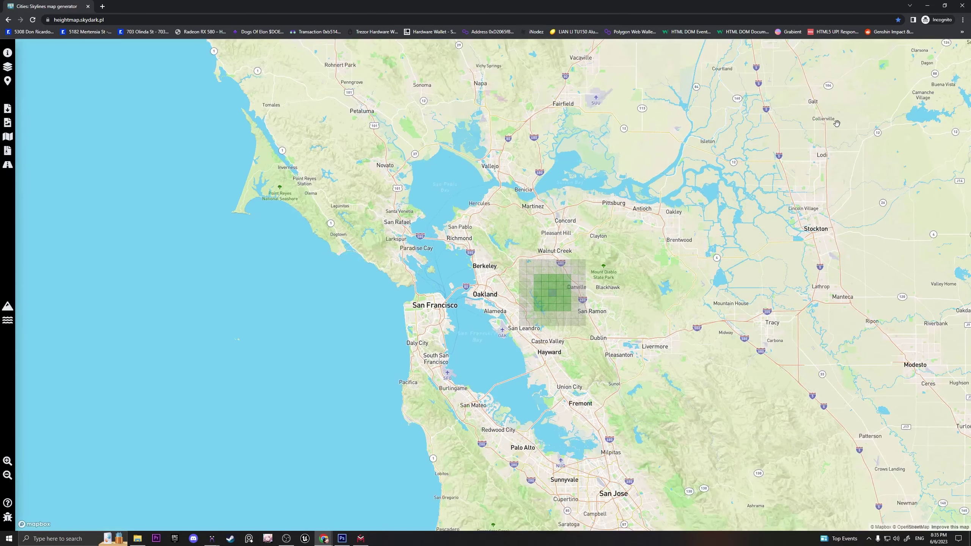
pyautogui.moveTo(811, 145); pyautogui.dragTo(671, 218)
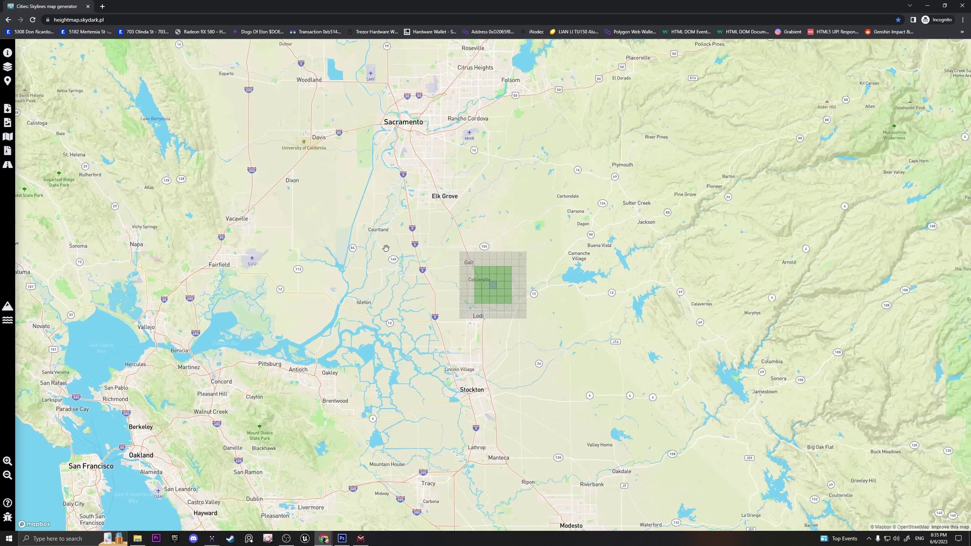
pyautogui.moveTo(334, 251); pyautogui.dragTo(477, 253)
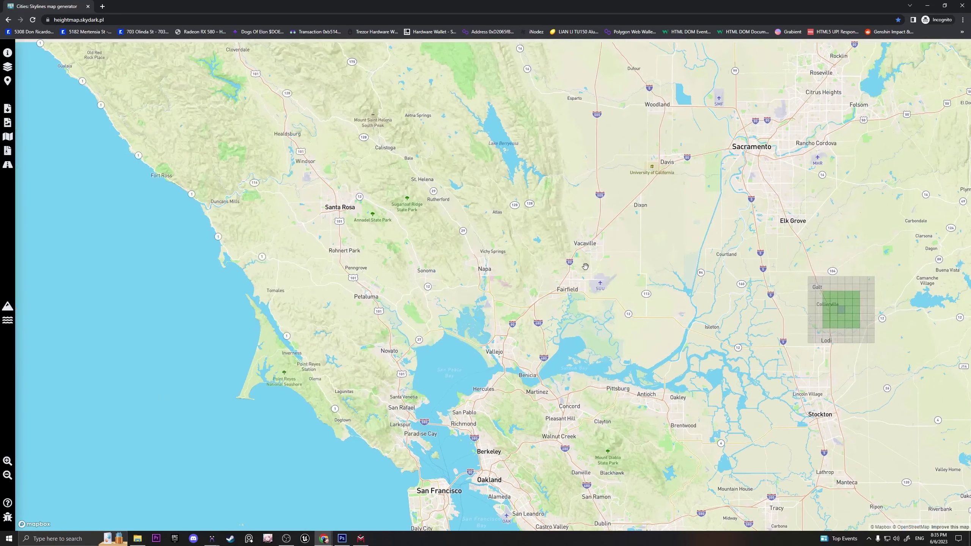
# Zoom out to the world map, pan across the Pacific to East Asia, and zoom in on Japan
pyautogui.scroll(-3, 406, 258)
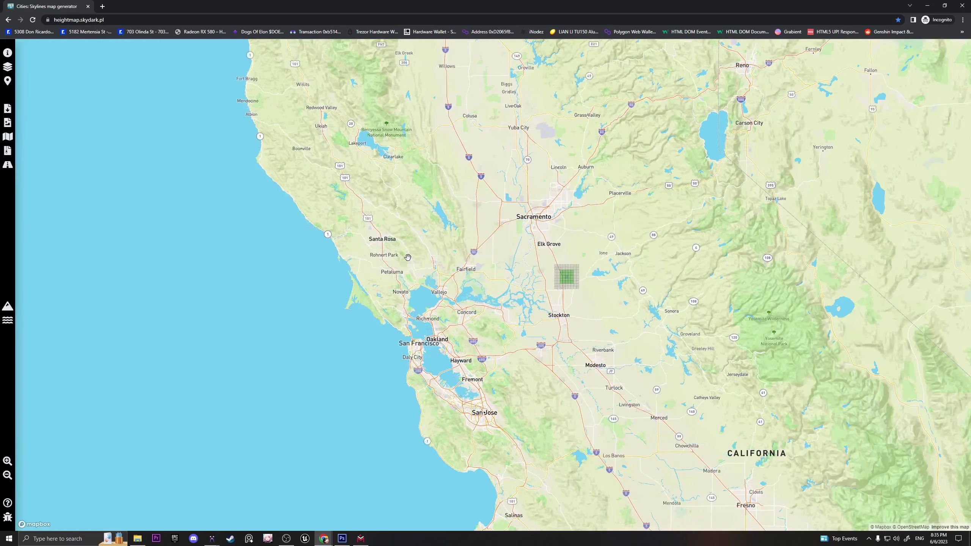
pyautogui.scroll(-4, 266, 269)
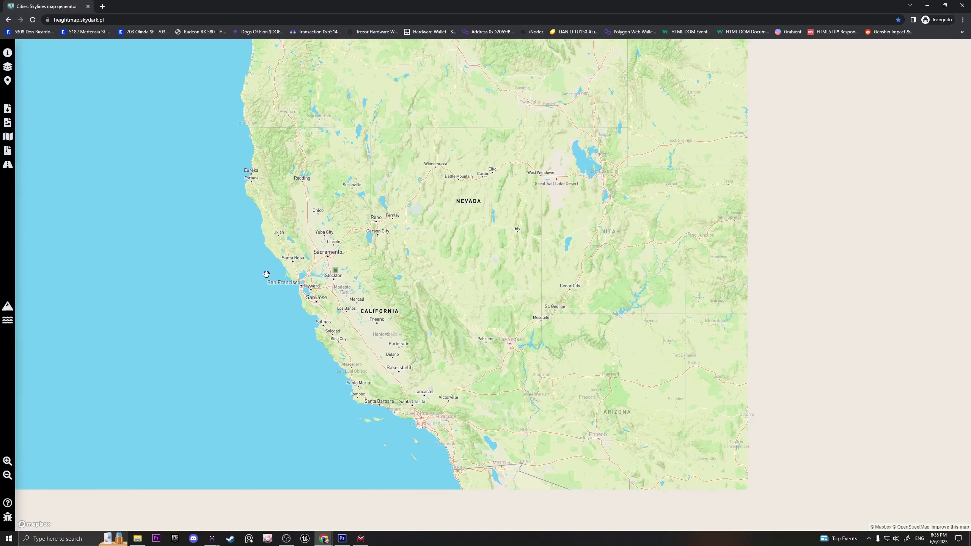
pyautogui.moveTo(210, 304); pyautogui.dragTo(659, 323)
pyautogui.scroll(-6, 510, 310)
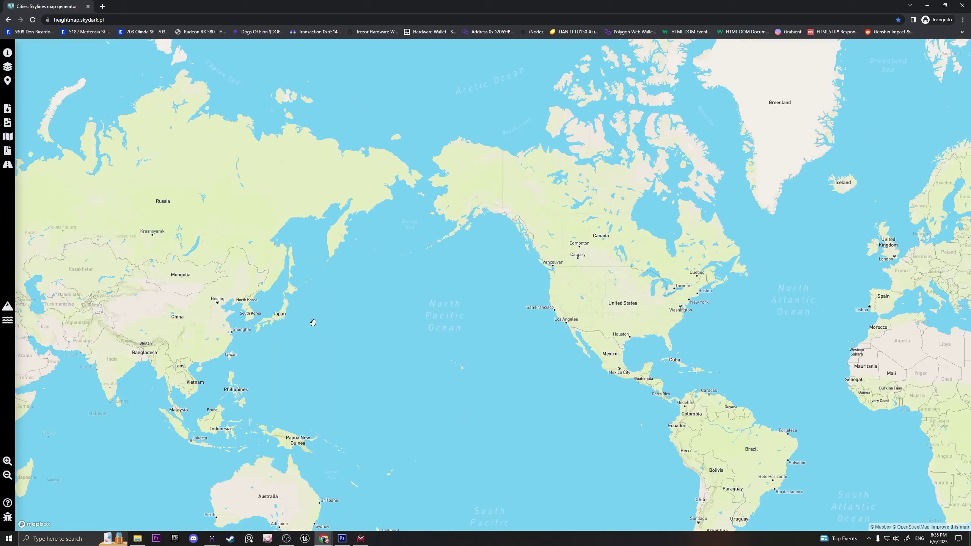
pyautogui.moveTo(313, 323); pyautogui.dragTo(542, 304)
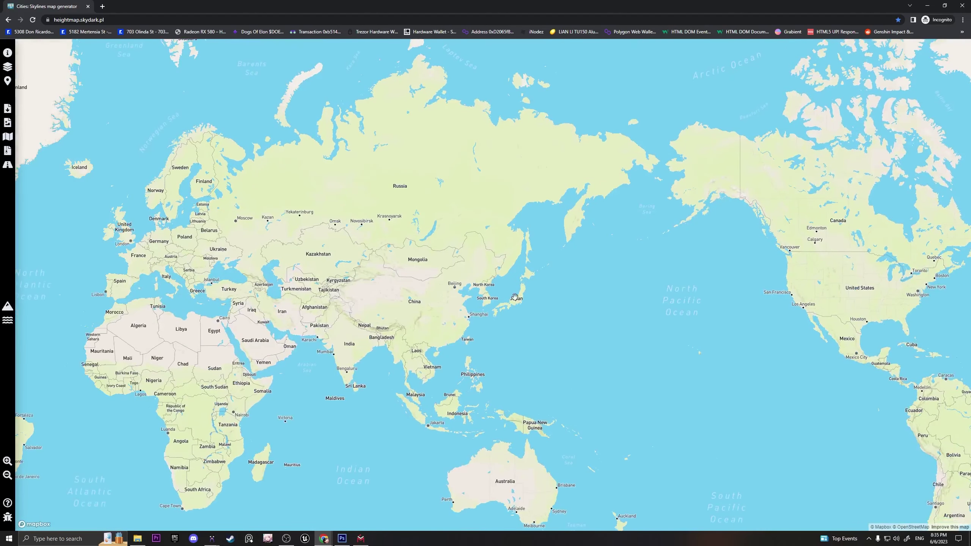
pyautogui.scroll(5, 508, 274)
pyautogui.scroll(5, 508, 274)
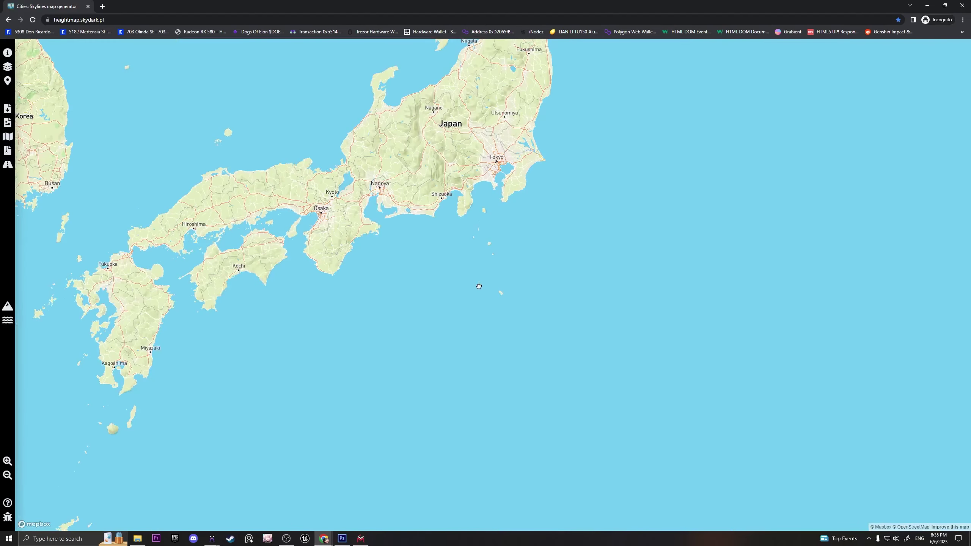
# Zoom into the Kanto region and close in on the Okutama mountains near Mt. Kawanori
pyautogui.scroll(2, 479, 279)
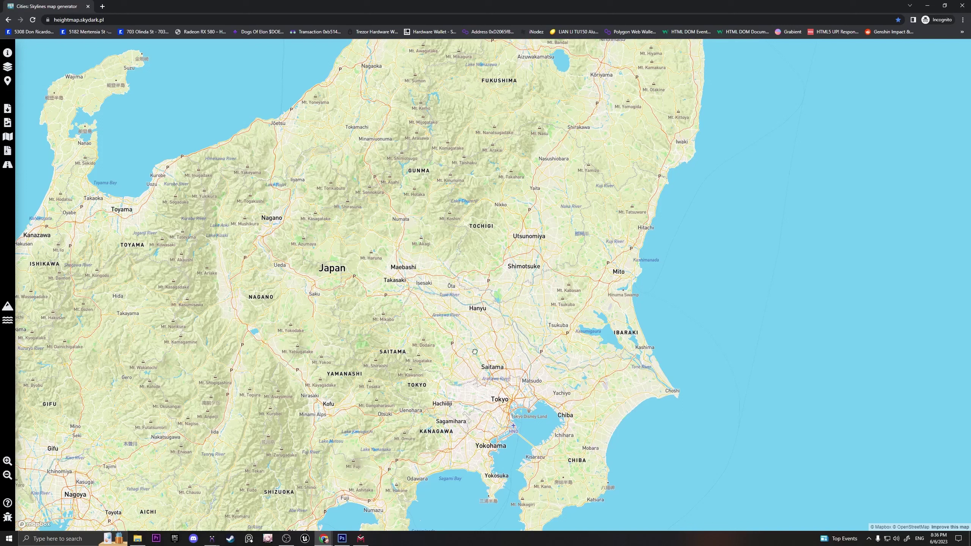
pyautogui.moveTo(475, 352); pyautogui.dragTo(479, 327)
pyautogui.scroll(3, 448, 278)
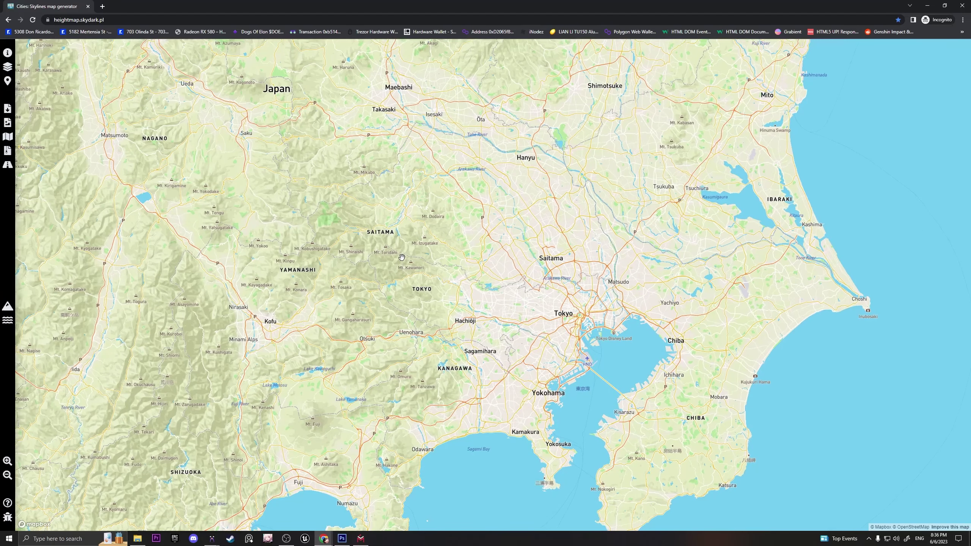
pyautogui.scroll(3, 402, 257)
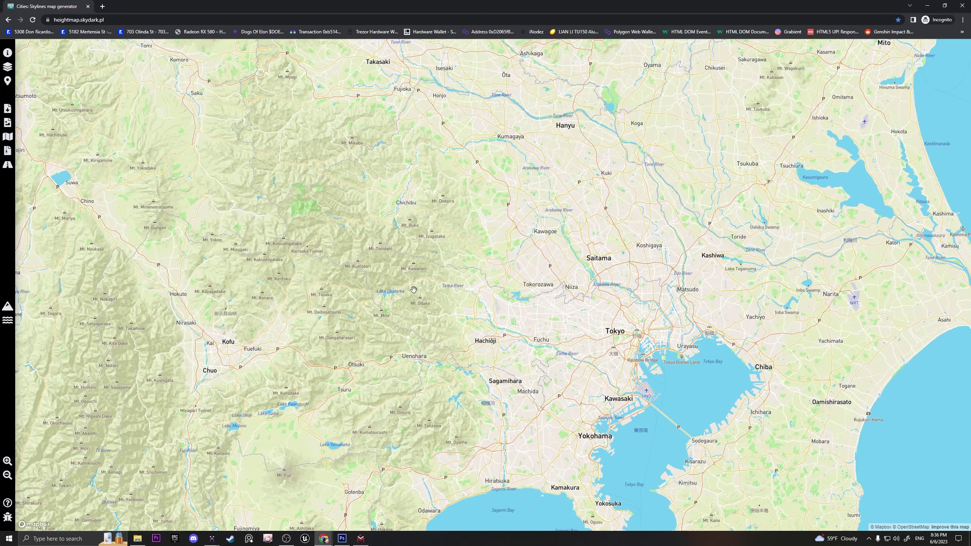
pyautogui.scroll(2, 419, 267)
pyautogui.scroll(2, 418, 272)
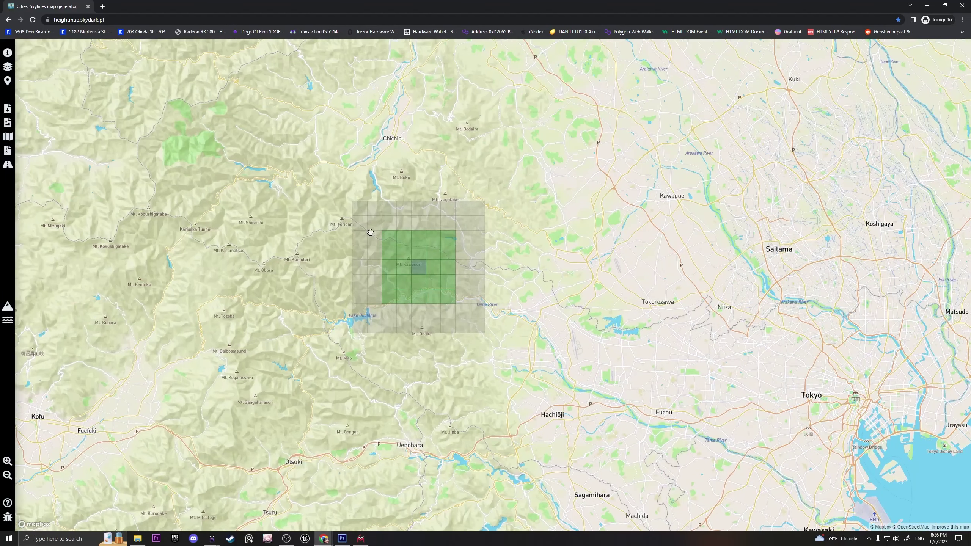
# Switch the map style to Satellite and recentre the grid on forested ridges southwest of Tokyo
pyautogui.click(6, 68)
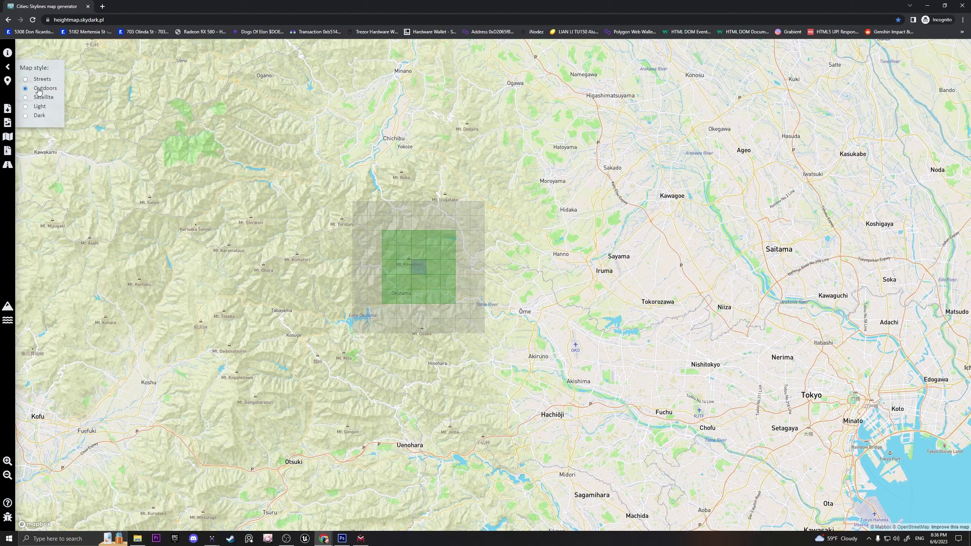
pyautogui.click(43, 99)
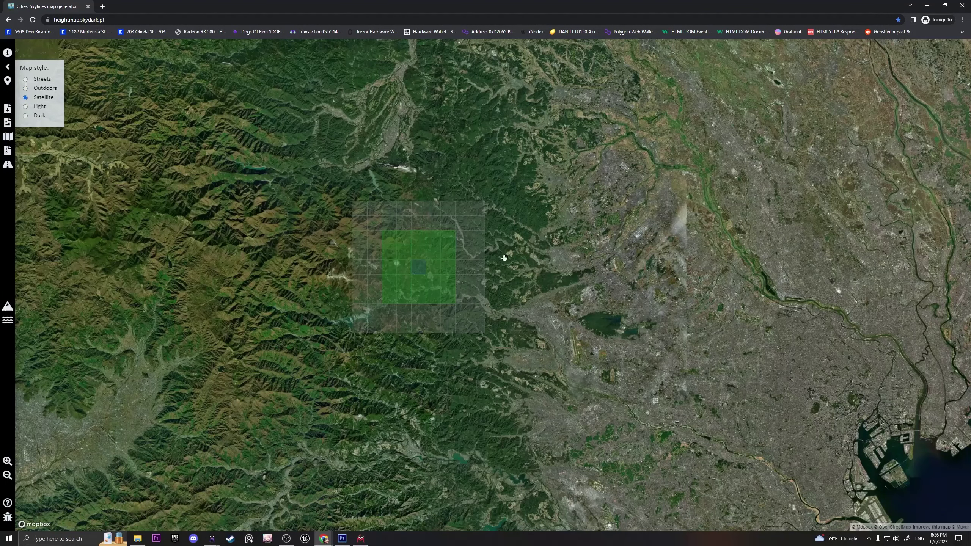
pyautogui.scroll(2, 415, 275)
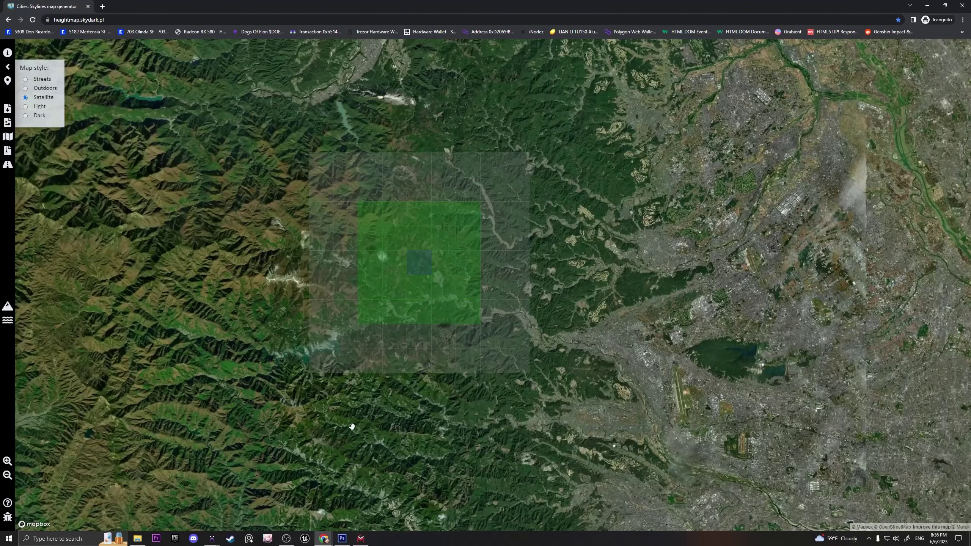
pyautogui.moveTo(254, 292); pyautogui.dragTo(373, 347)
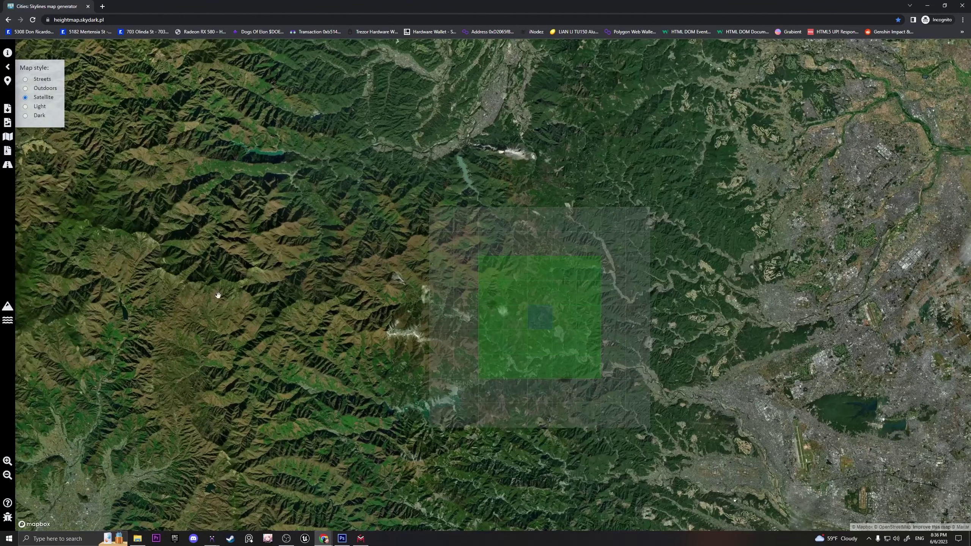
pyautogui.moveTo(304, 397); pyautogui.dragTo(330, 222)
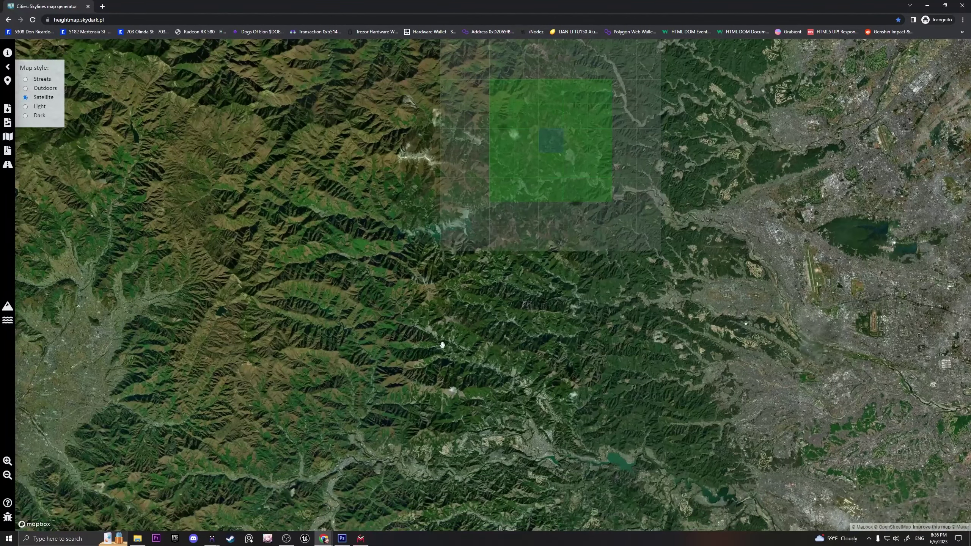
pyautogui.moveTo(437, 358); pyautogui.dragTo(402, 290)
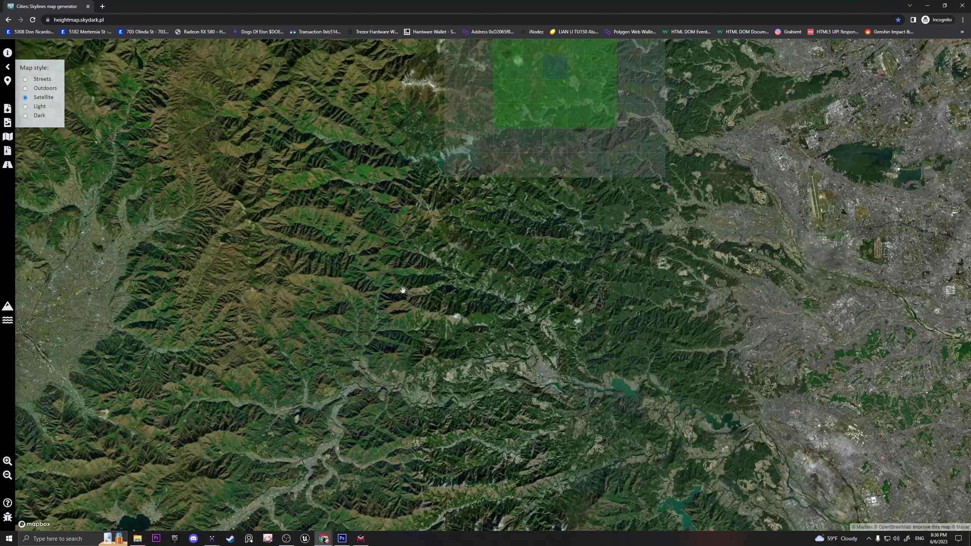
pyautogui.click(387, 268)
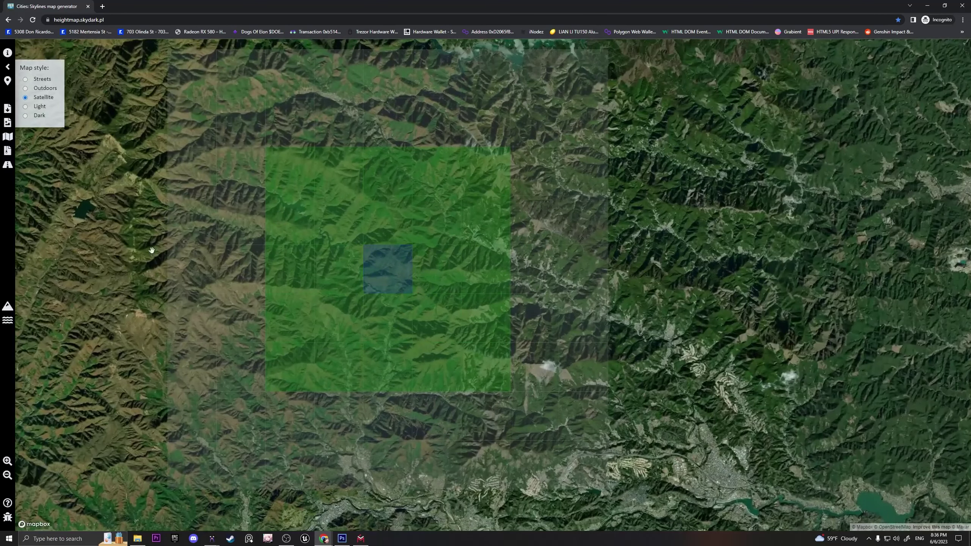
# In Settings, auto-calculate base level (263.5 m) and height scale (63%)
pyautogui.click(7, 53)
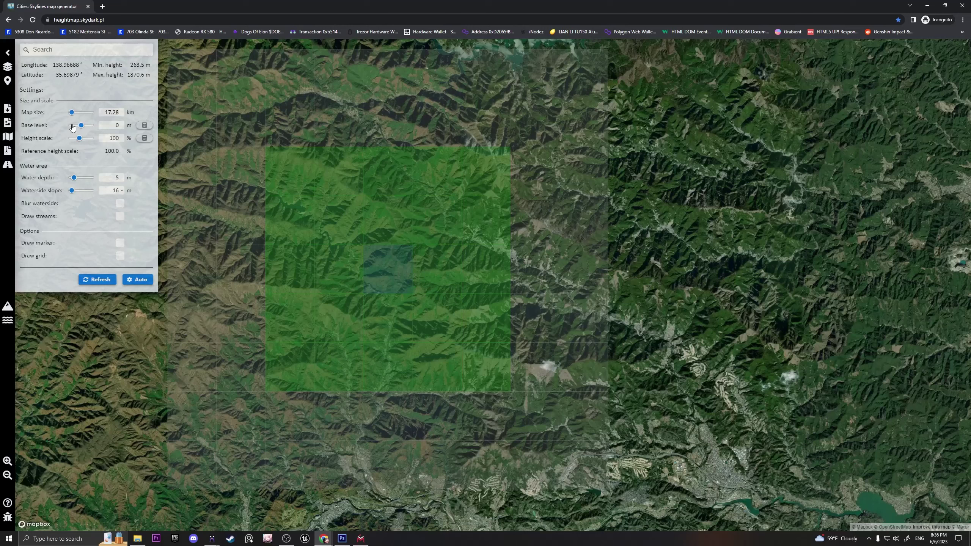
pyautogui.click(141, 126)
pyautogui.click(143, 138)
# Download the PNG height map, toggle the map style to Streets and back to Satellite, then download the satellite map image
pyautogui.click(7, 124)
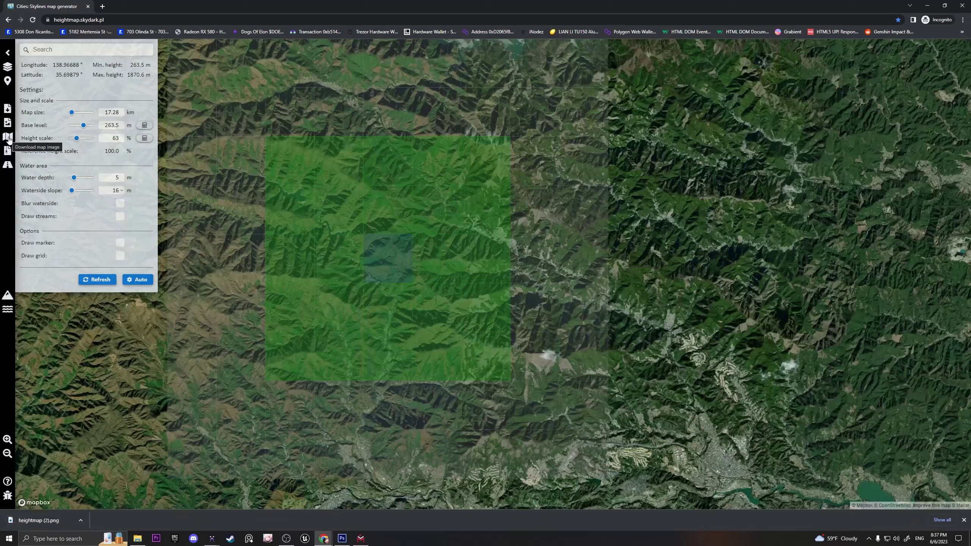
pyautogui.click(8, 138)
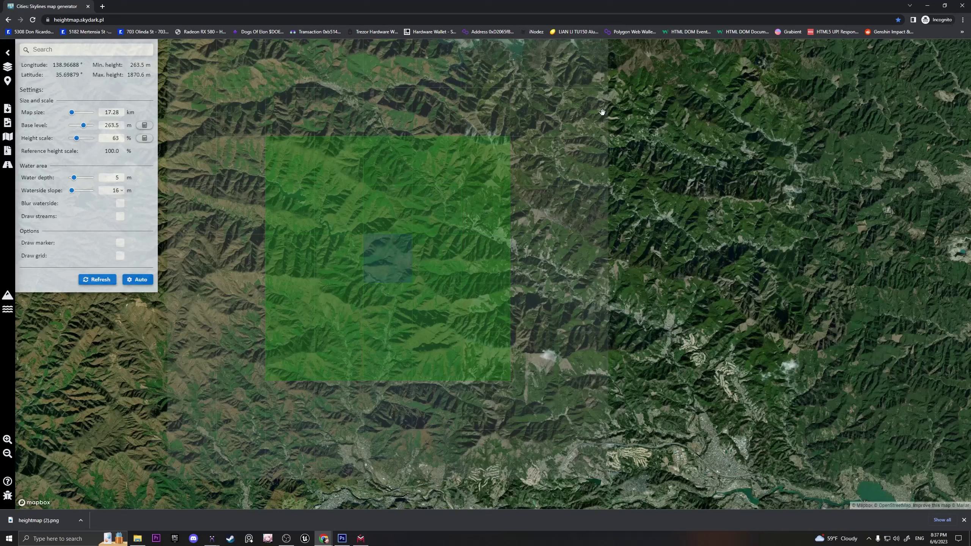
pyautogui.click(8, 58)
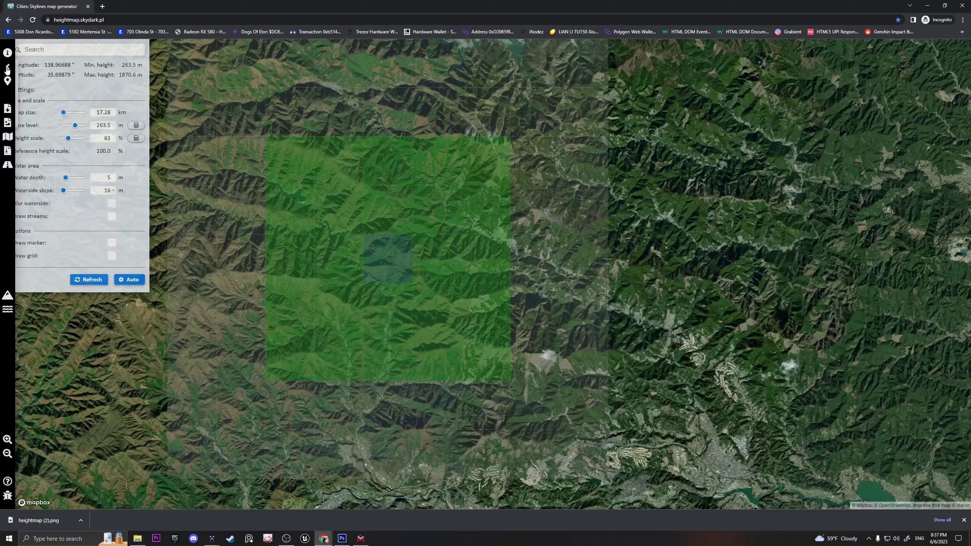
pyautogui.click(35, 80)
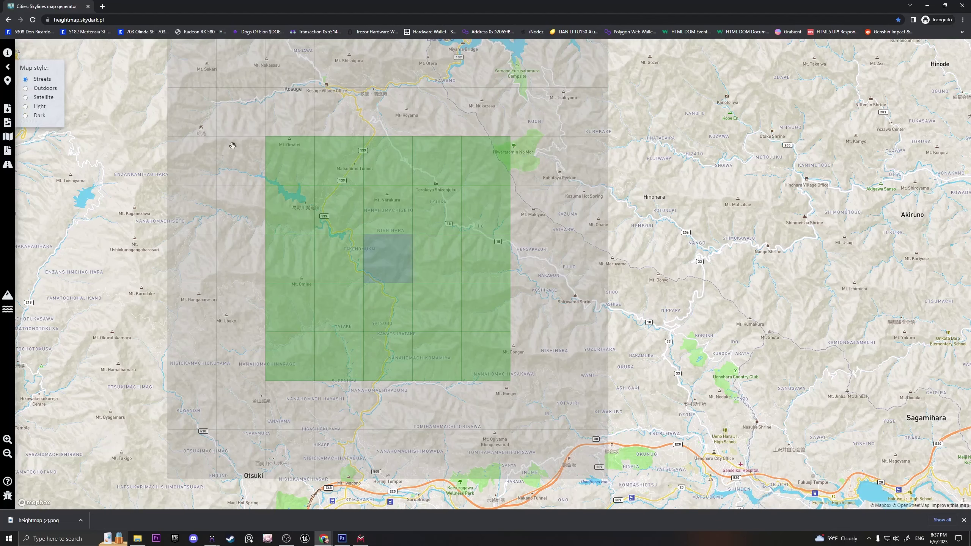
pyautogui.click(38, 98)
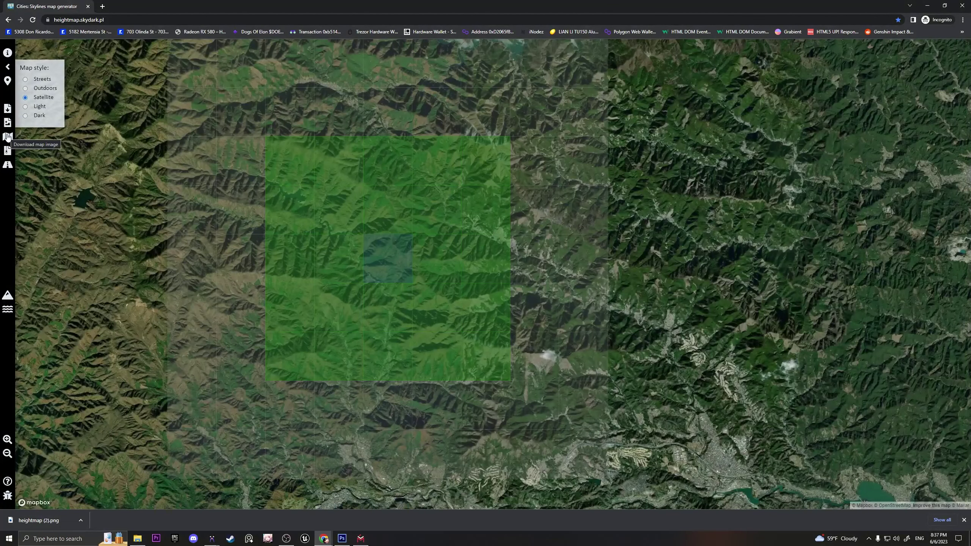
pyautogui.click(7, 137)
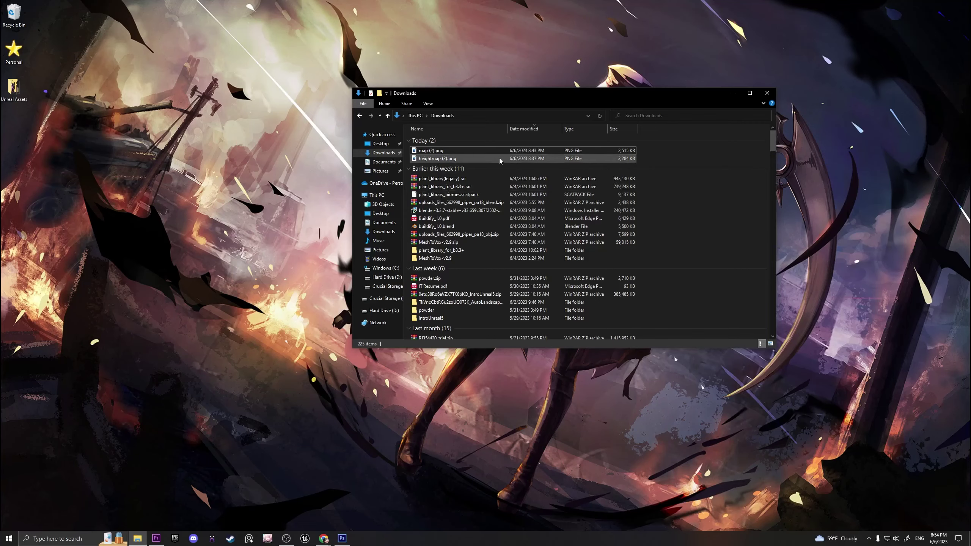
# Open heightmap (2).png from Downloads in Photos
pyautogui.doubleClick(448, 159)
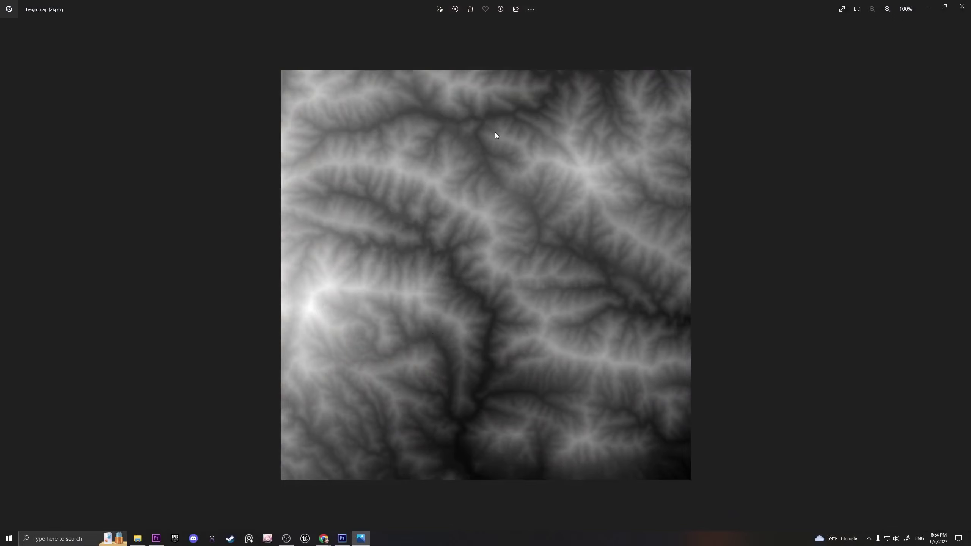
# Close the heightmap preview, preview map (2).png, then close Photos
pyautogui.click(962, 6)
pyautogui.doubleClick(501, 152)
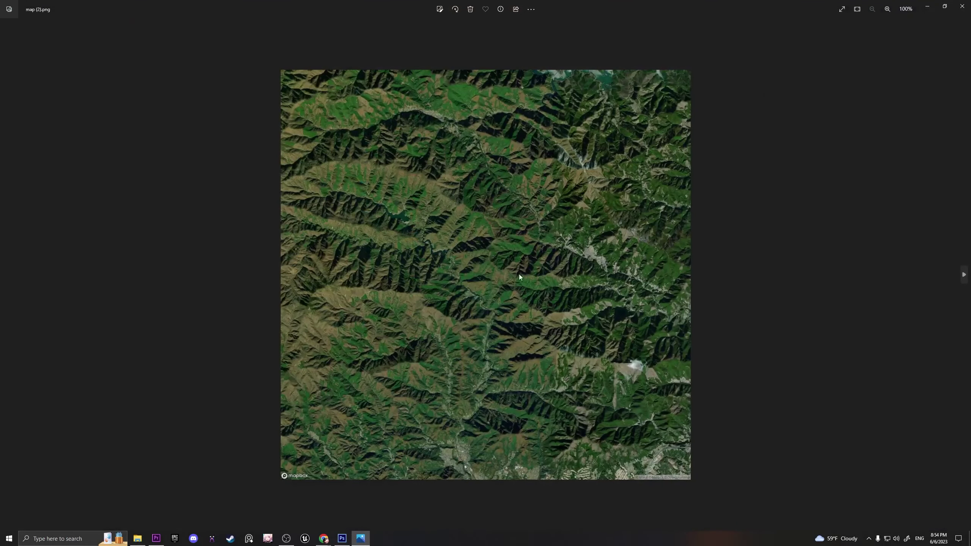
pyautogui.click(962, 6)
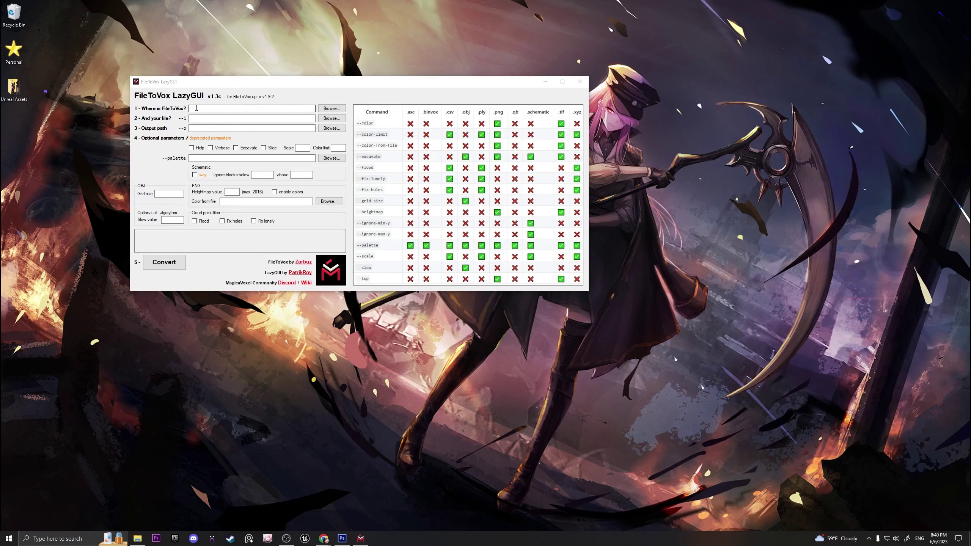
# Point the FileToVox location to FileToVox.exe in the FileToVox-win-x64 folder
pyautogui.click(332, 108)
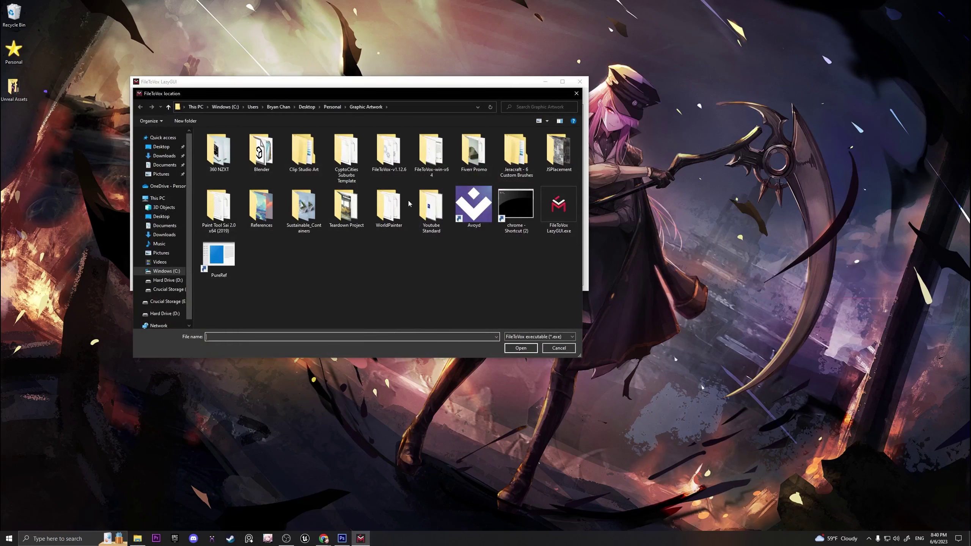
pyautogui.doubleClick(431, 164)
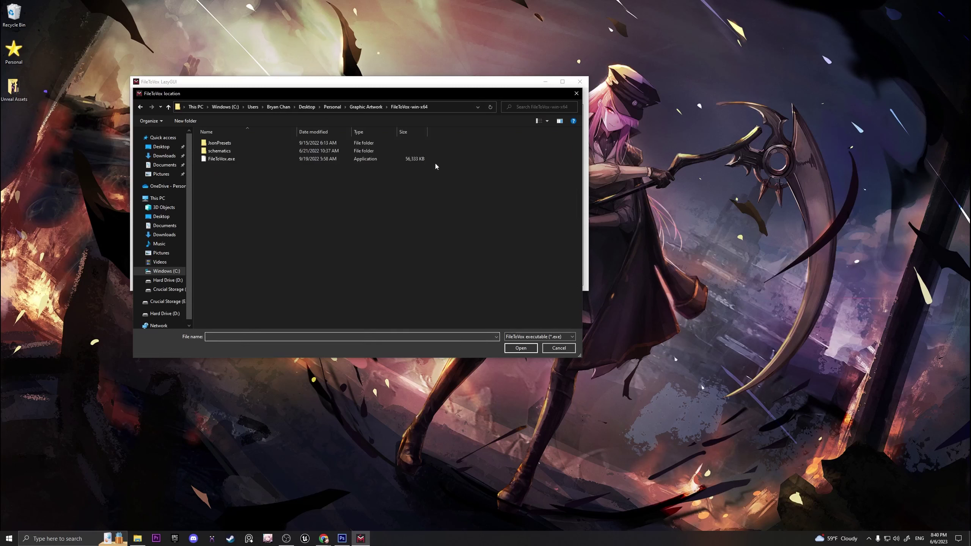
pyautogui.click(232, 160)
pyautogui.click(510, 346)
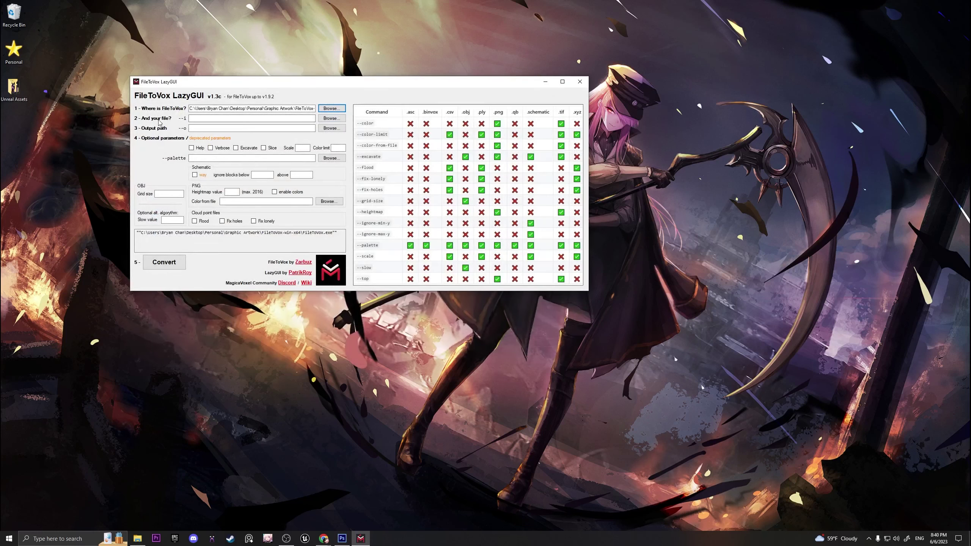
# Choose heightmap (2).png from Downloads as the input file
pyautogui.click(331, 118)
pyautogui.click(334, 132)
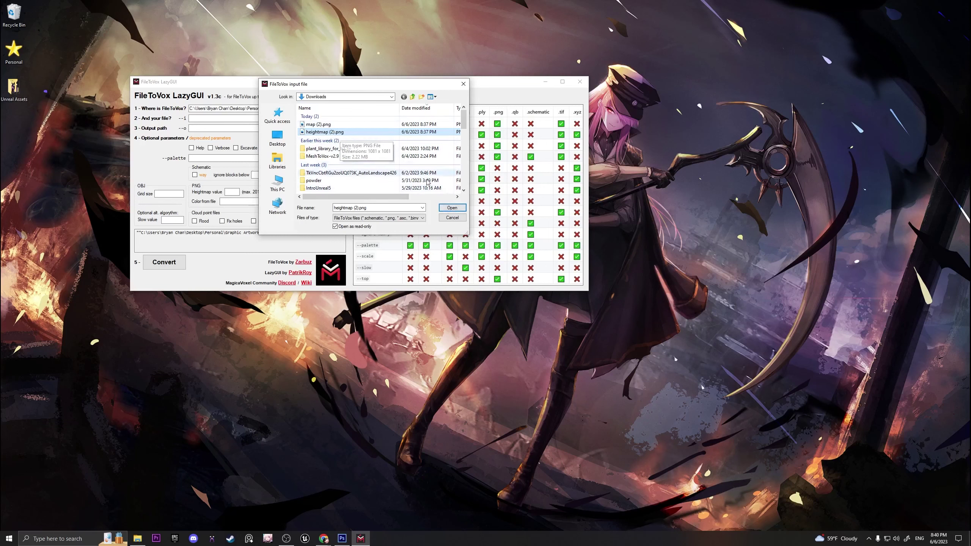
pyautogui.click(452, 208)
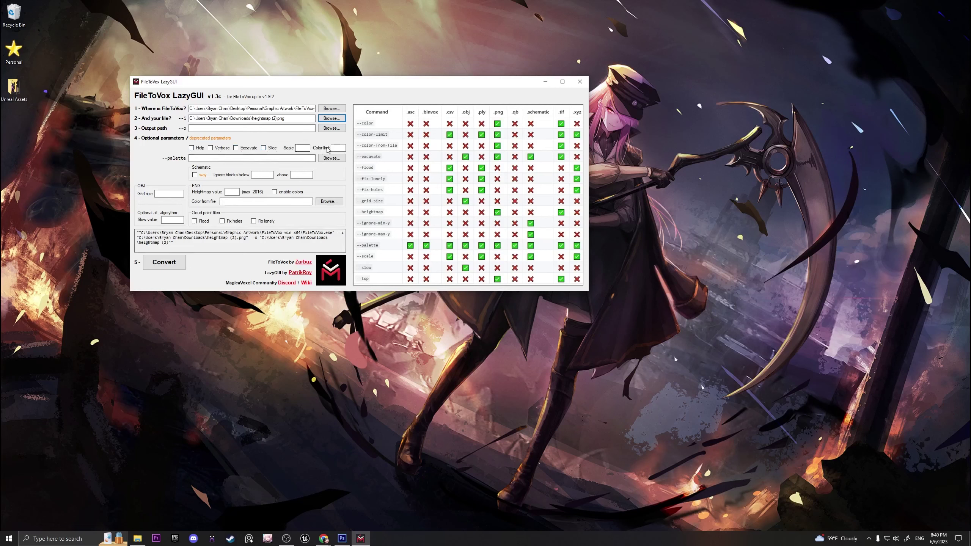
# Enter 15 as the color limit and 128 as the heightmap value
pyautogui.click(339, 148)
pyautogui.write('15')
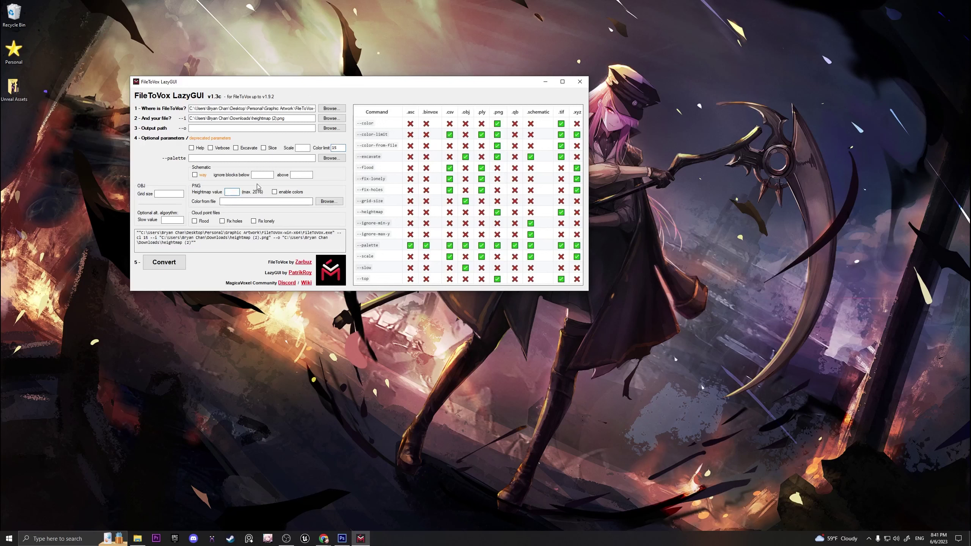
pyautogui.write('128')
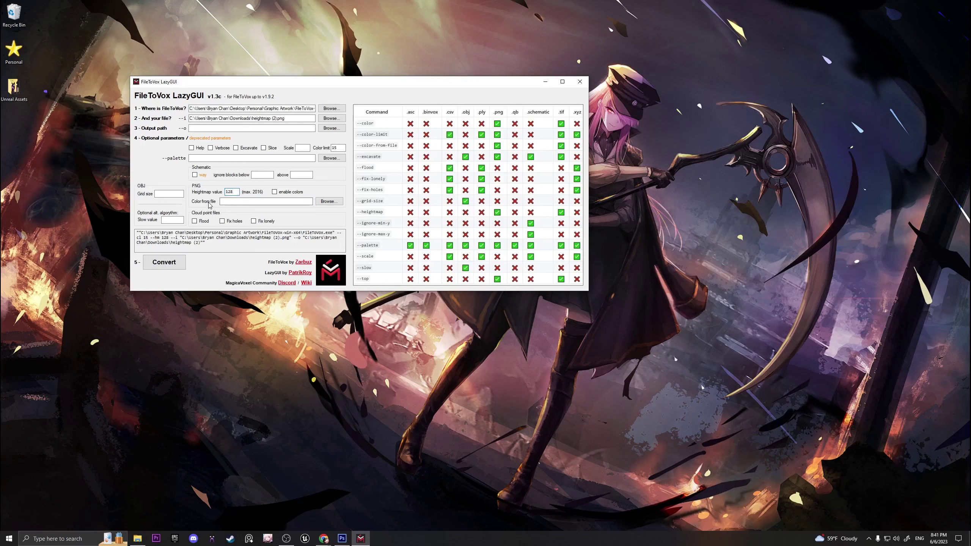
# Choose map (2).png from Downloads as the Color from file source
pyautogui.click(321, 202)
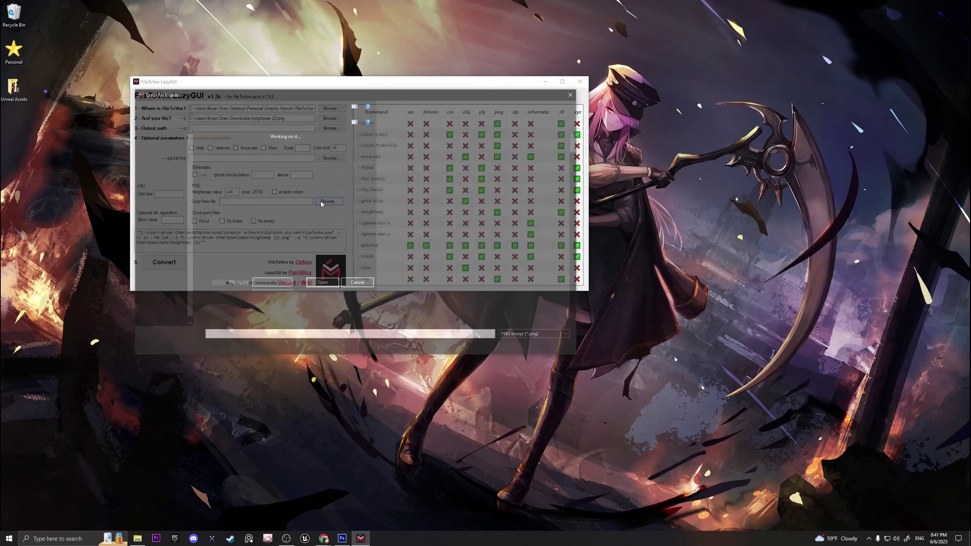
pyautogui.click(163, 155)
pyautogui.click(234, 154)
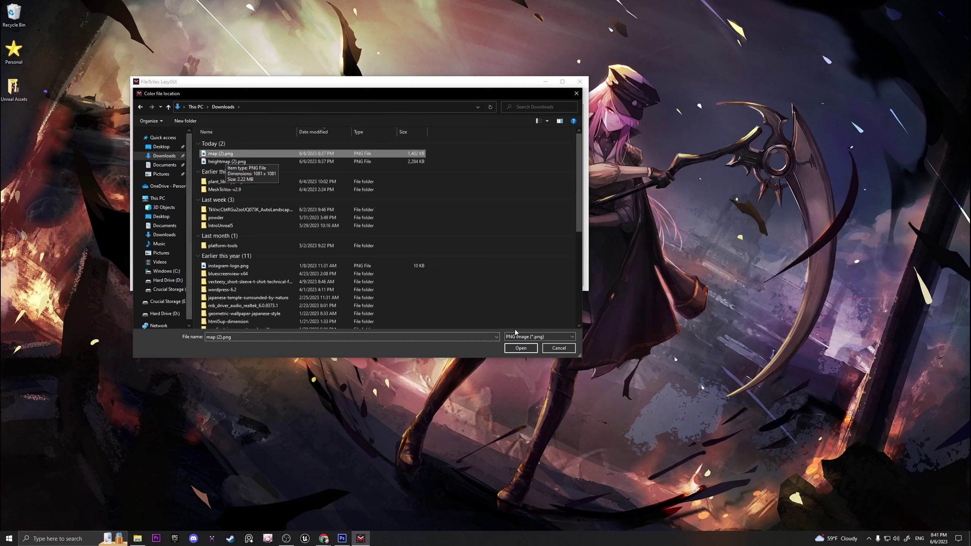
pyautogui.click(520, 348)
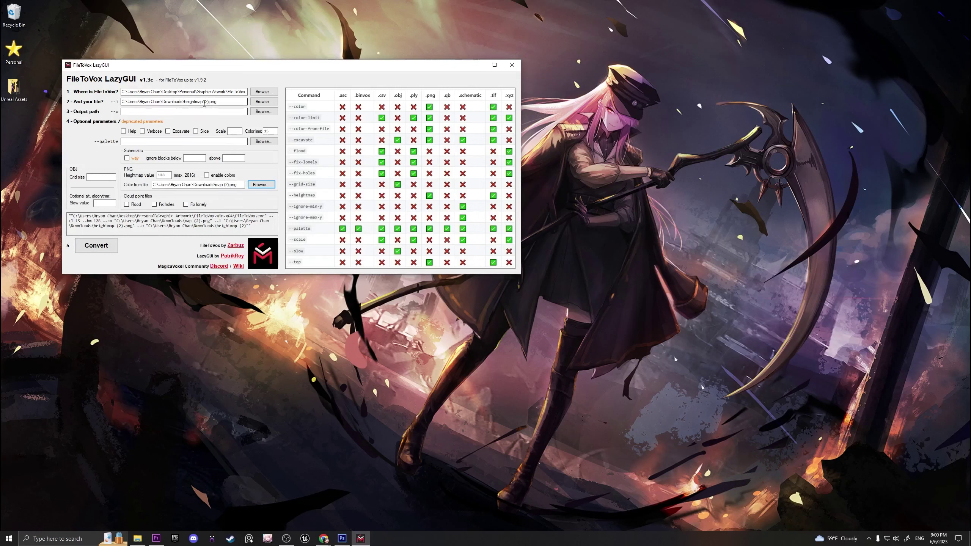
# Start the conversion, then open Downloads and select heightmap (2).png
pyautogui.click(109, 247)
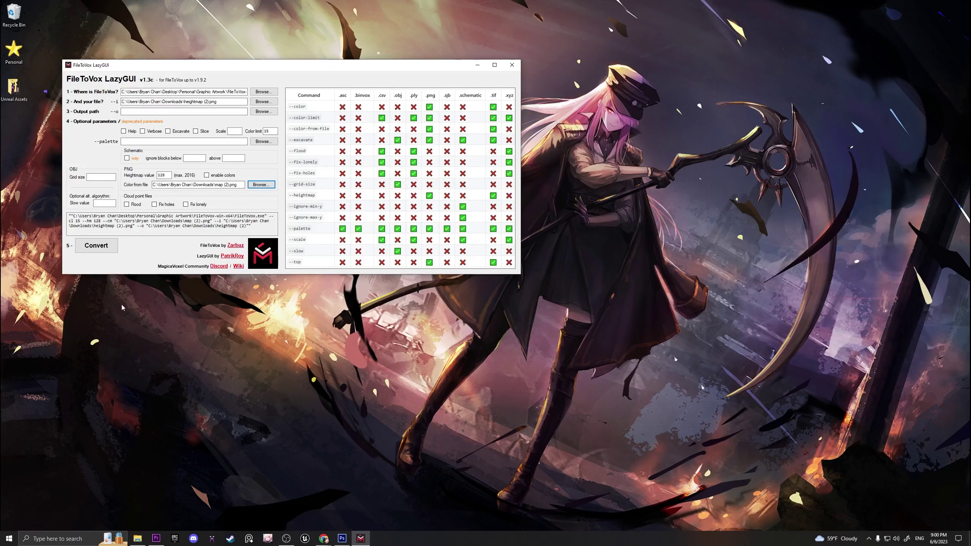
pyautogui.click(138, 538)
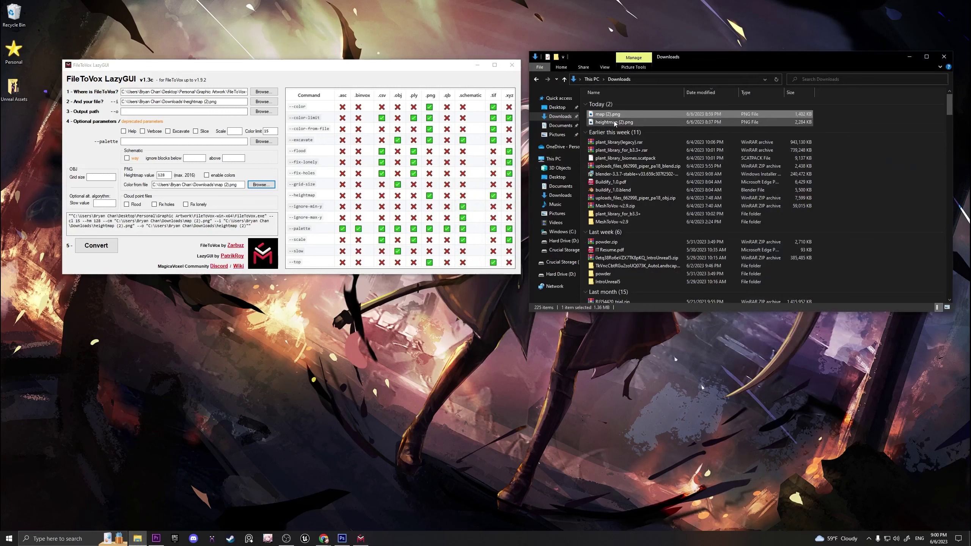
pyautogui.click(608, 122)
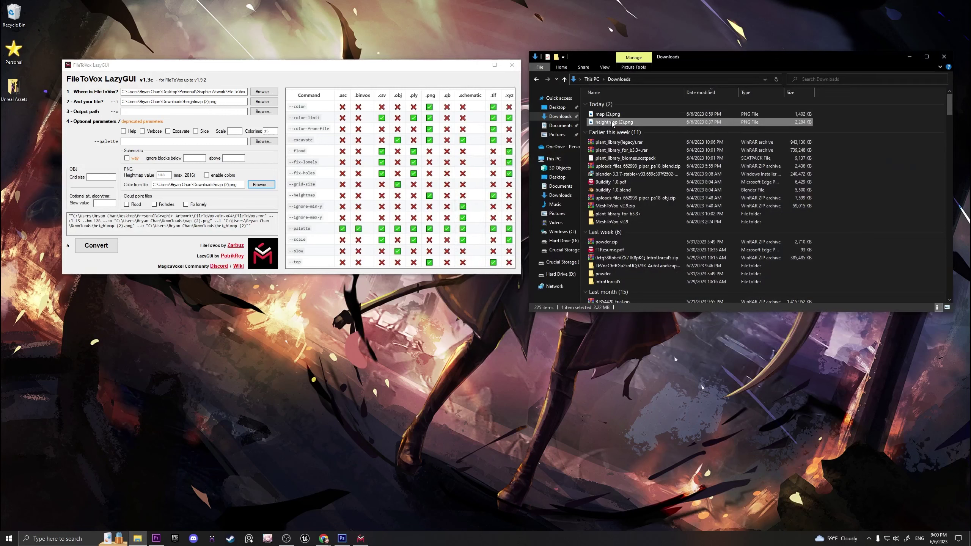
pyautogui.rightClick(605, 122)
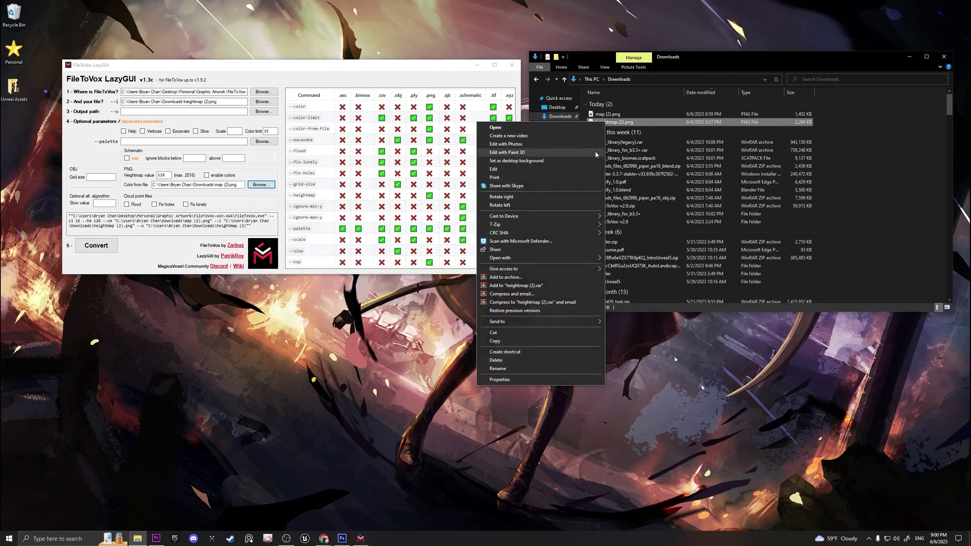
# Cancel the accidental rename of heightmap (2).png and open map (2).png in Photos
pyautogui.click(661, 122)
pyautogui.click(622, 122)
pyautogui.press('Escape')
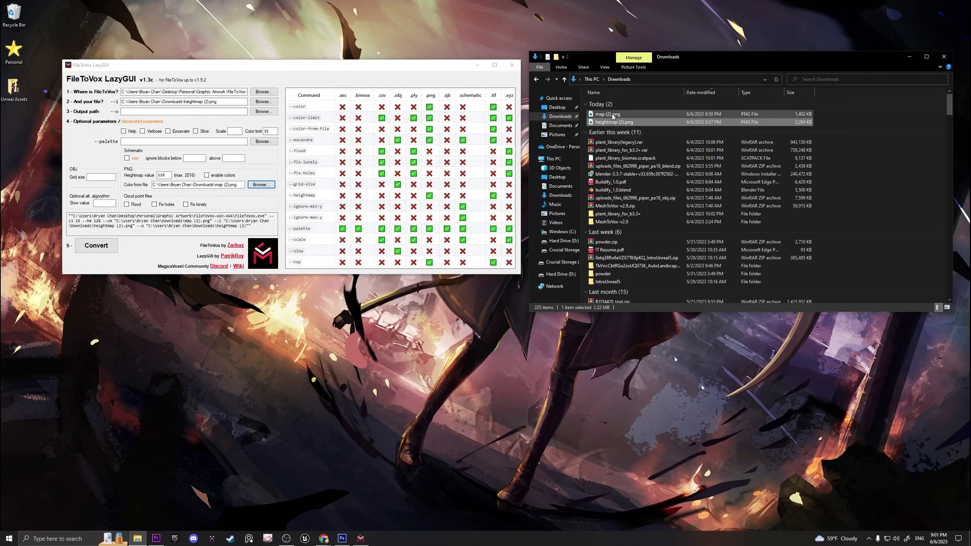
pyautogui.doubleClick(612, 115)
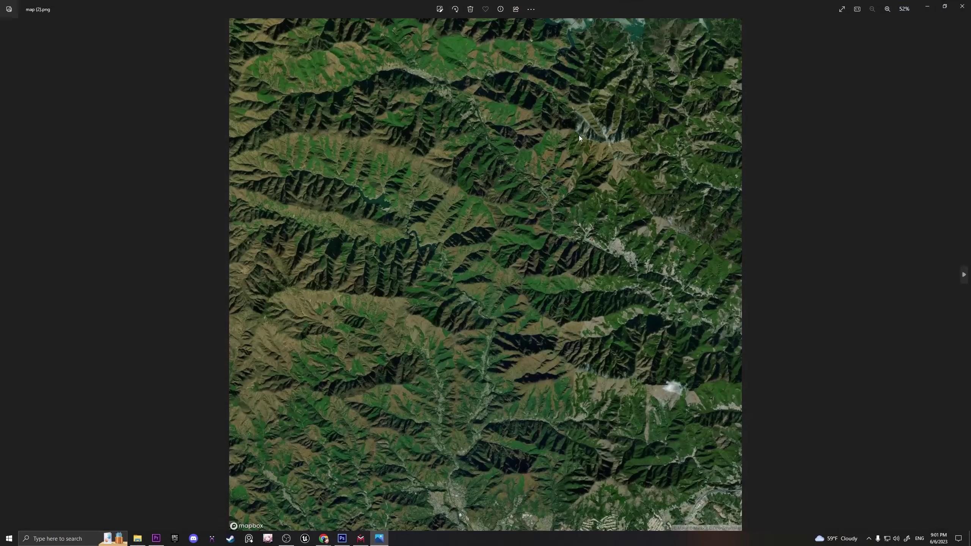
# Maximize Photos and set map (2).png's resize width to 1081
pyautogui.doubleClick(648, 8)
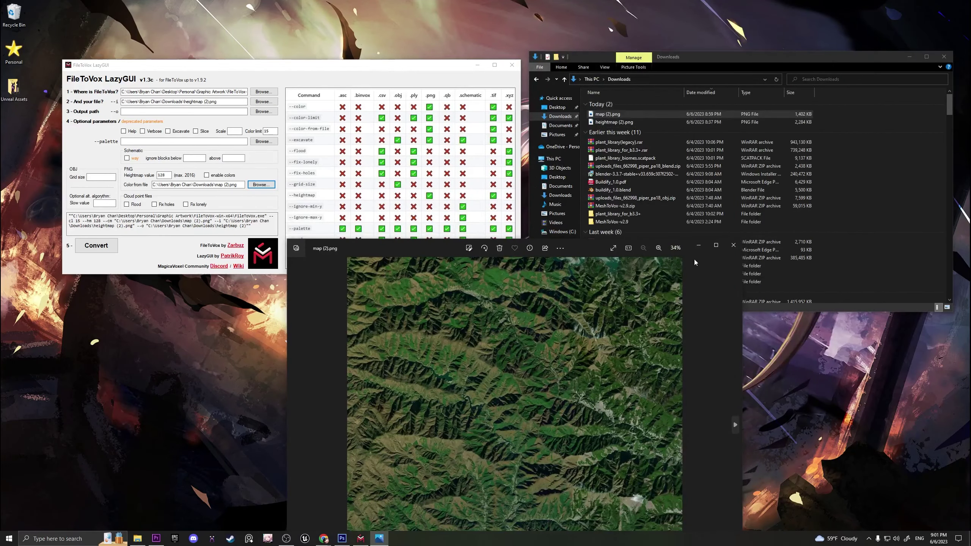
pyautogui.click(715, 245)
pyautogui.rightClick(453, 123)
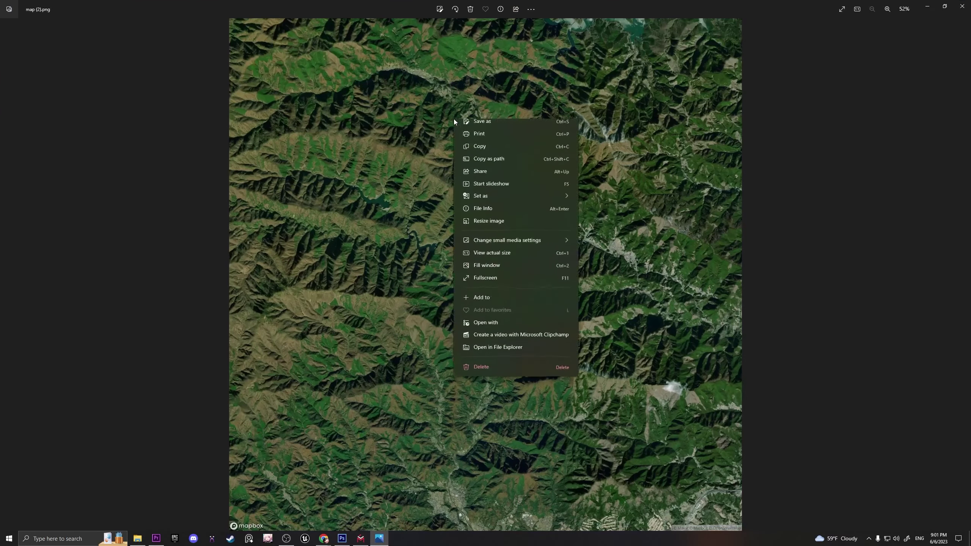
pyautogui.click(507, 230)
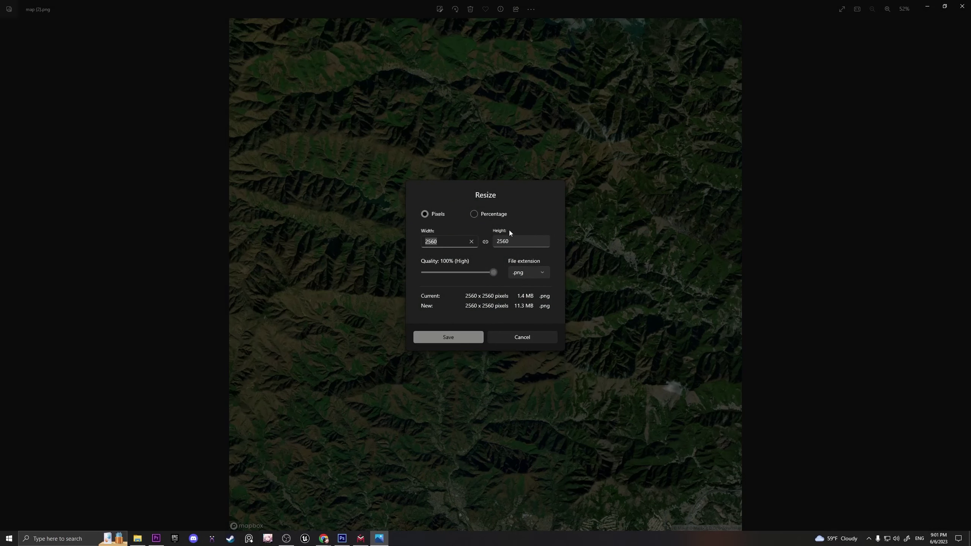
pyautogui.write('1081')
# Save the 1081 × 1081 image over the original map (2).png and close Photos
pyautogui.click(443, 338)
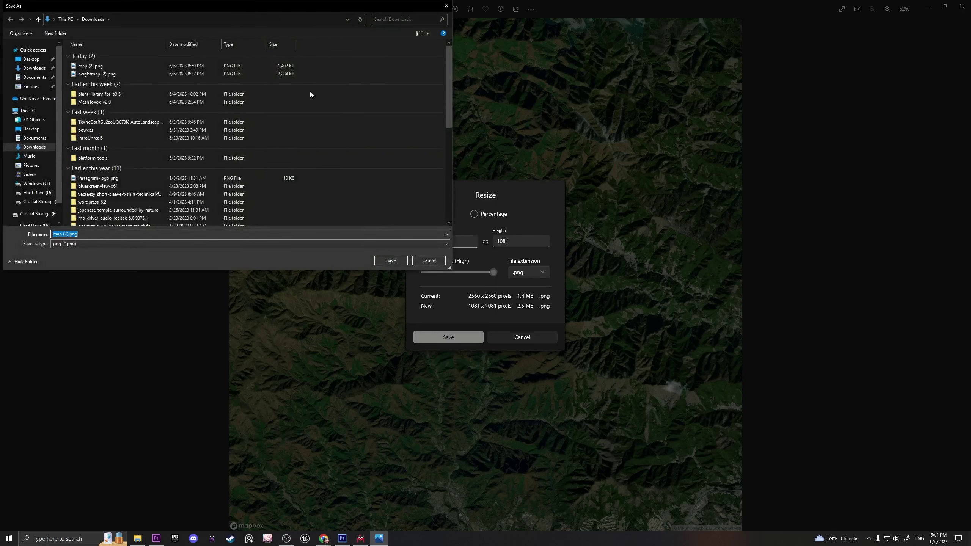
pyautogui.click(391, 260)
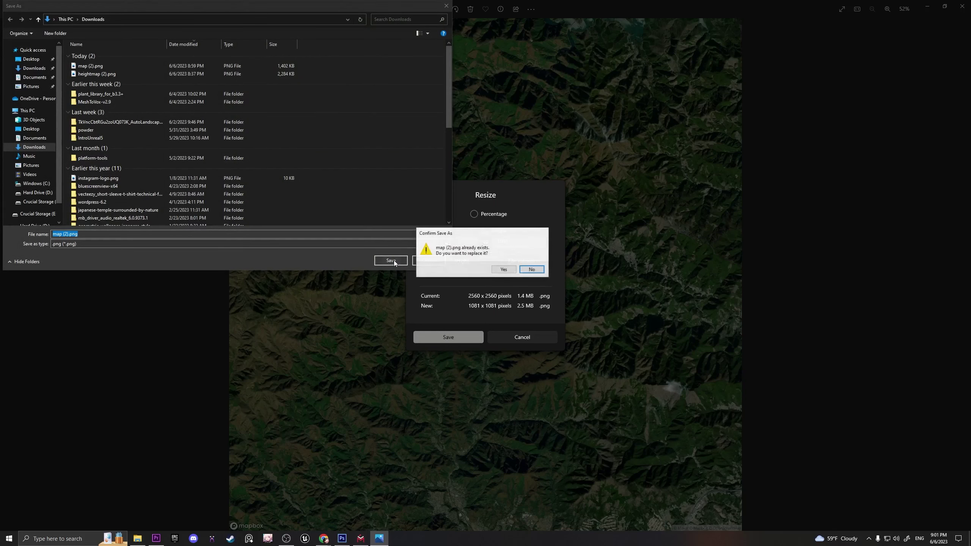
pyautogui.click(502, 270)
pyautogui.click(962, 6)
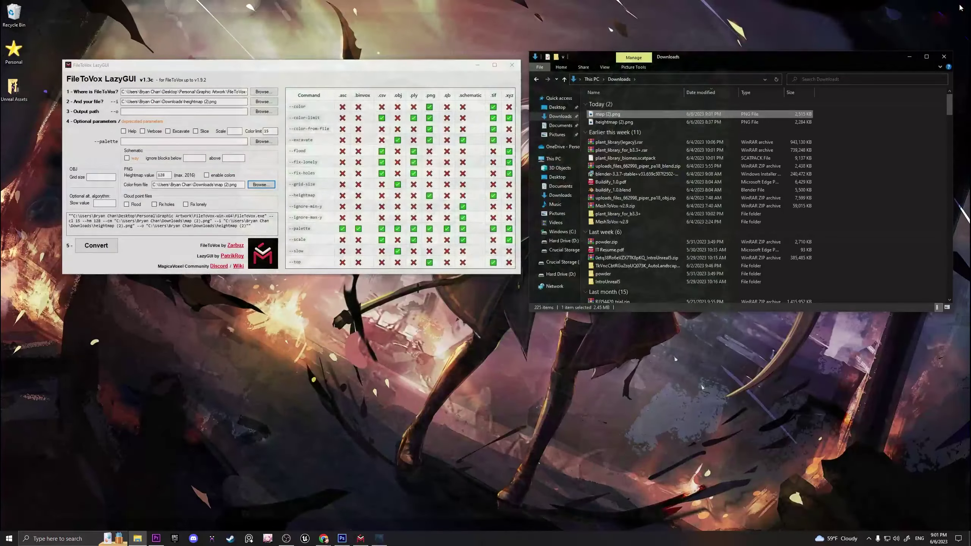
# Close the Downloads window and run Convert on heightmap (2).png
pyautogui.click(949, 56)
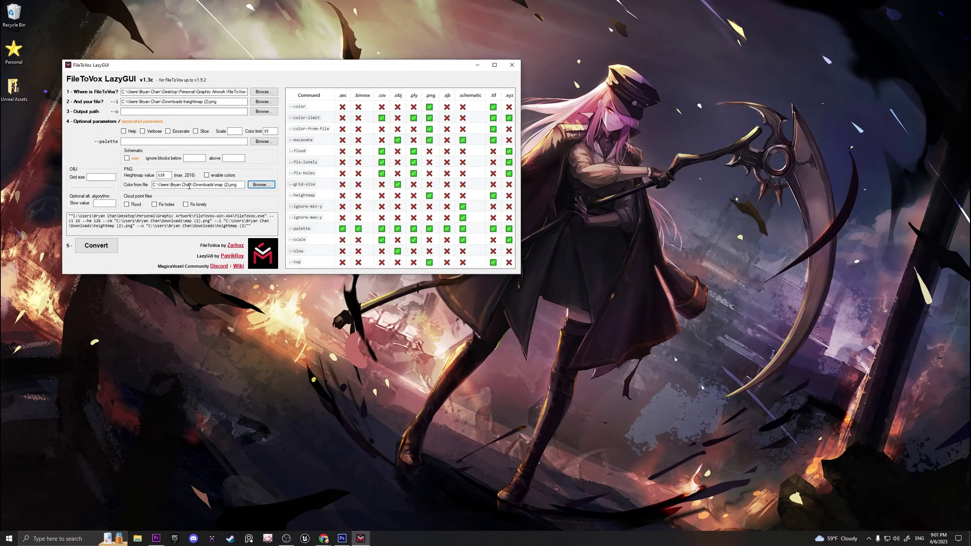
pyautogui.click(100, 246)
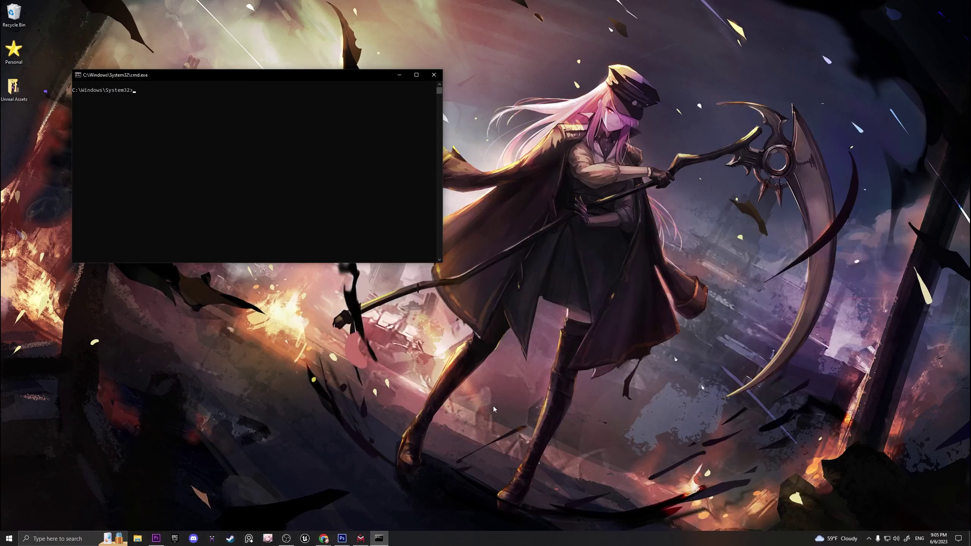
# Close the console and LazyGUI, then open heightmap (2).vox from Downloads in MagicaVoxel
pyautogui.click(434, 74)
pyautogui.click(361, 538)
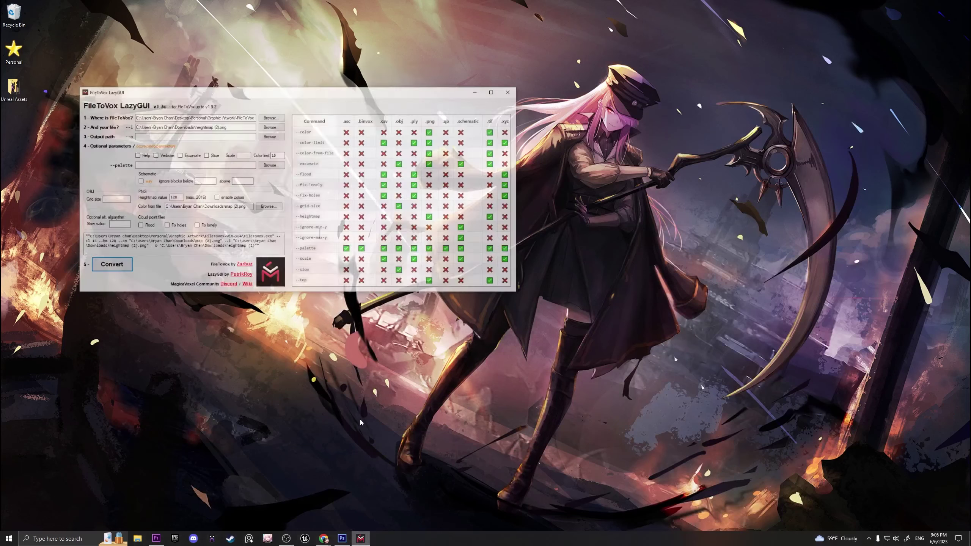
pyautogui.click(512, 65)
pyautogui.click(139, 538)
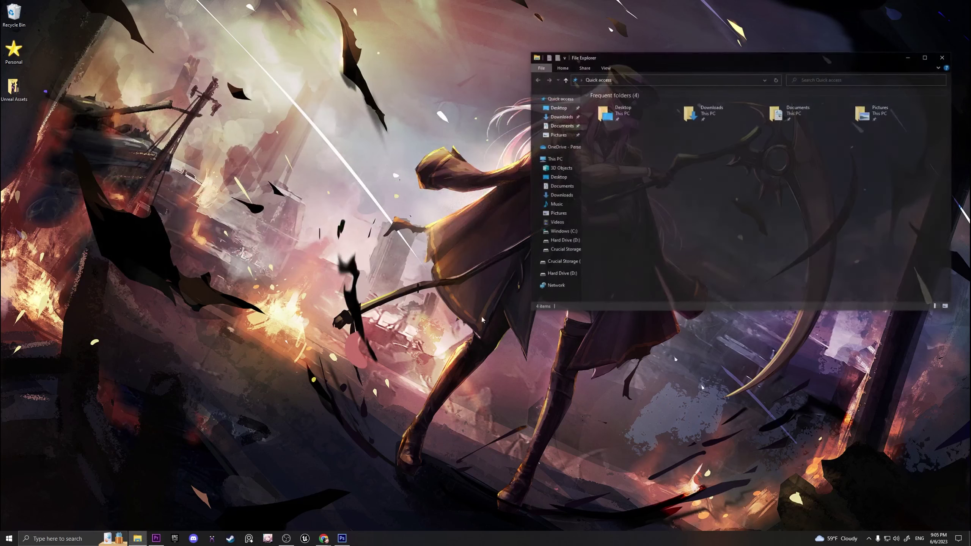
pyautogui.click(560, 117)
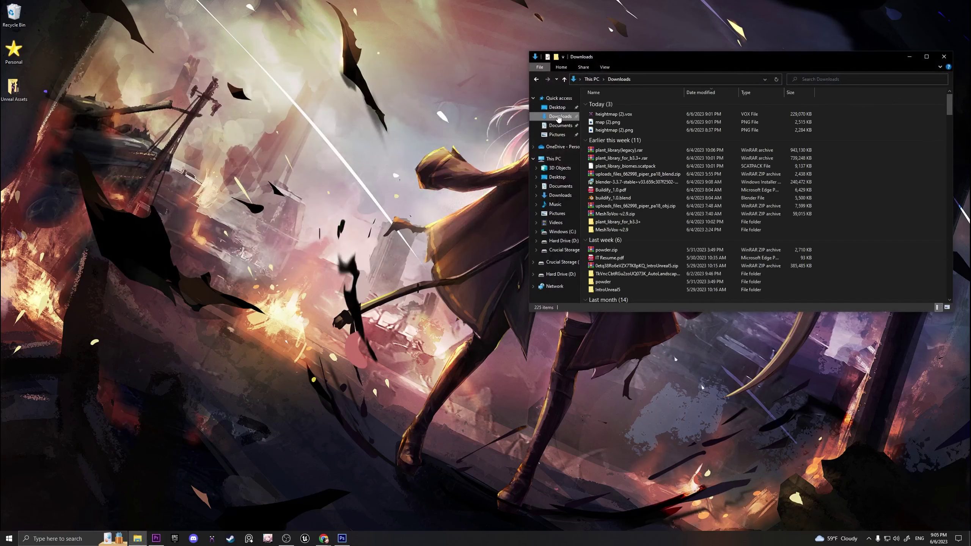
pyautogui.doubleClick(620, 114)
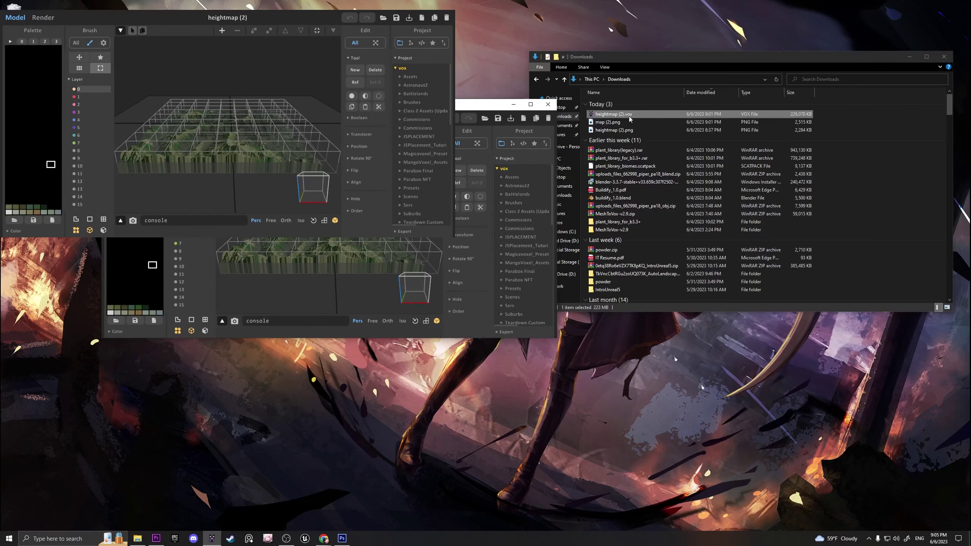
# Maximize MagicaVoxel, select all model boxes and fit them to the terrain
pyautogui.click(531, 105)
pyautogui.moveTo(616, 187); pyautogui.dragTo(533, 295, button='right')
pyautogui.click(534, 295)
pyautogui.hotkey('ctrl', 'a')
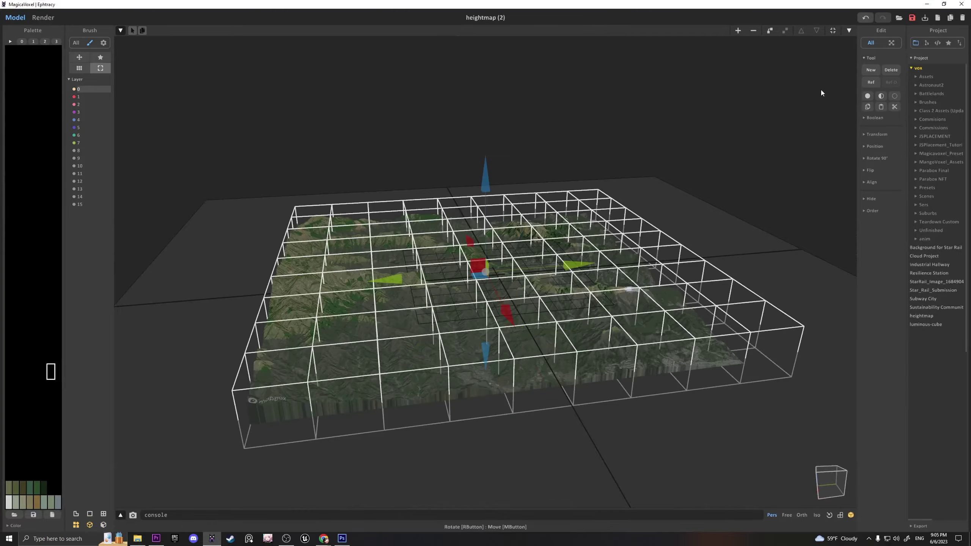
pyautogui.click(833, 31)
pyautogui.moveTo(821, 49); pyautogui.dragTo(623, 226, button='right')
pyautogui.scroll(-2, 525, 213)
pyautogui.scroll(4, 530, 228)
pyautogui.moveTo(519, 332); pyautogui.dragTo(448, 300, button='right')
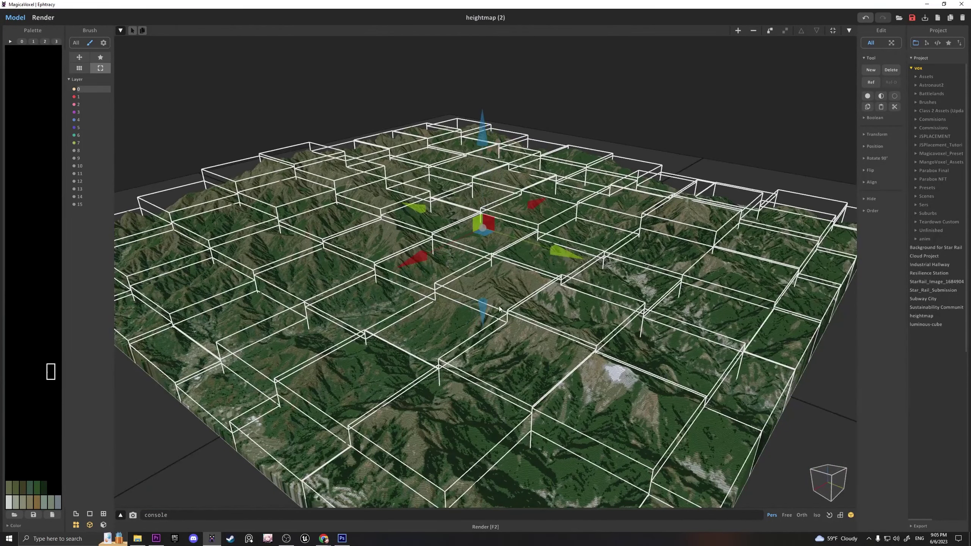
# Switch to Render mode and enable the Sparse sampling option
pyautogui.press('F2')
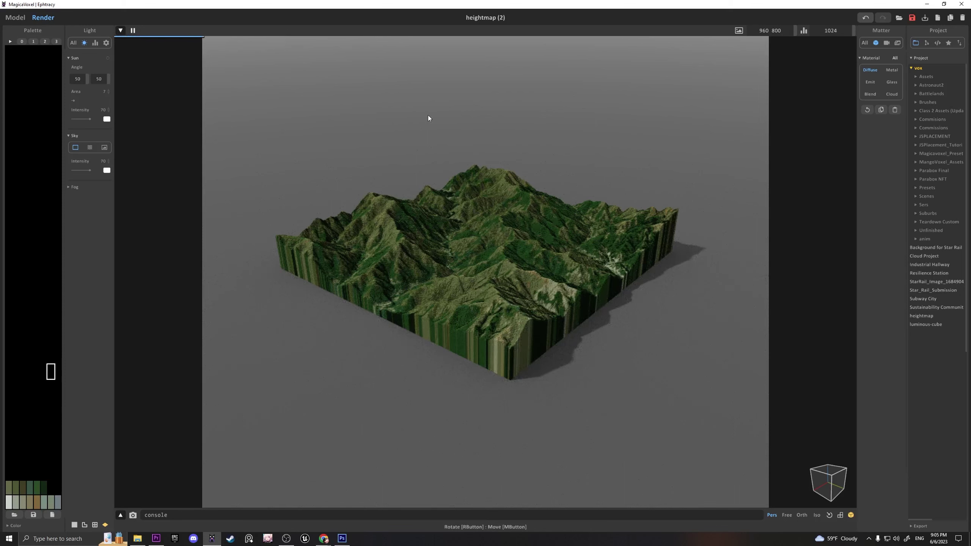
pyautogui.click(97, 44)
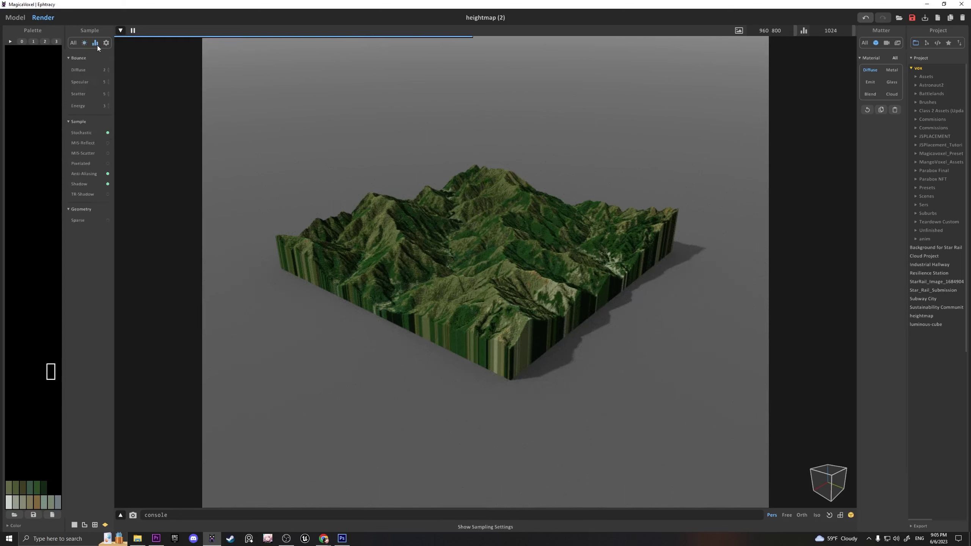
pyautogui.click(107, 221)
# Orbit the rendered terrain to a lower, more frontal viewing angle
pyautogui.scroll(-3, 351, 323)
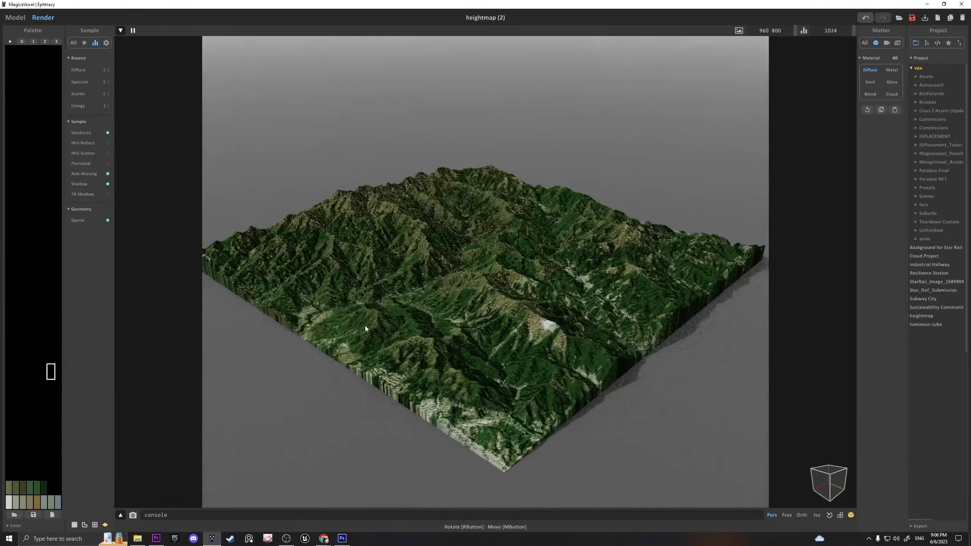
pyautogui.moveTo(364, 328); pyautogui.dragTo(383, 317, button='right')
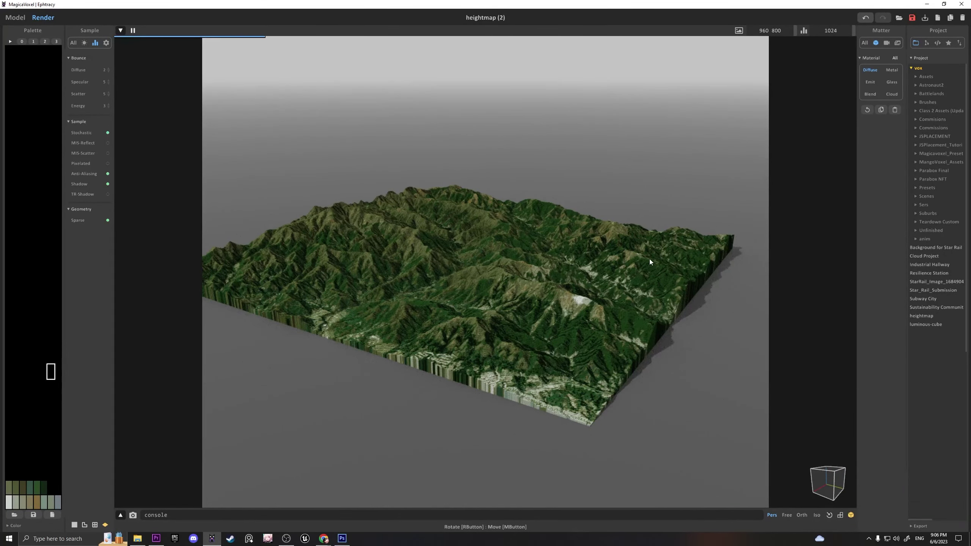
pyautogui.scroll(5, 635, 329)
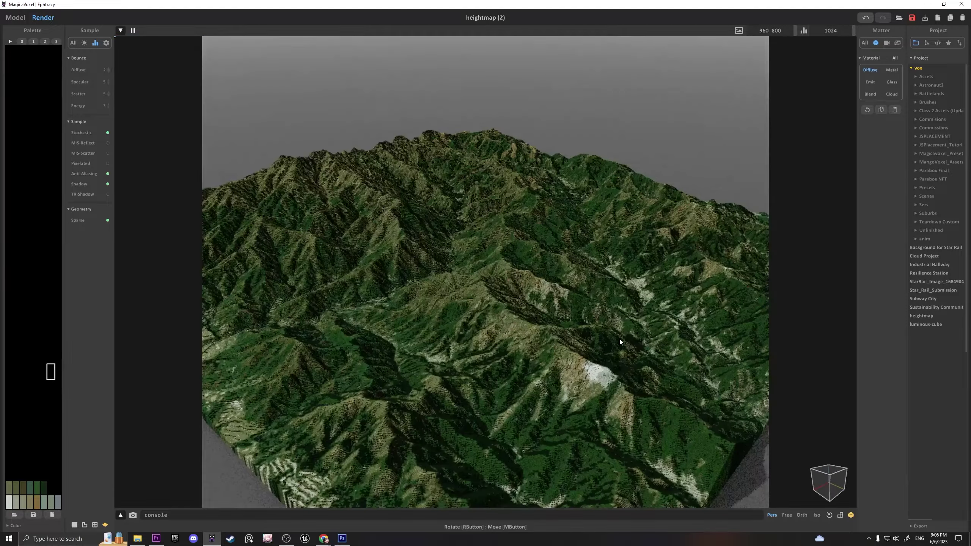
pyautogui.moveTo(618, 339); pyautogui.dragTo(325, 324, button='right')
pyautogui.moveTo(528, 339); pyautogui.dragTo(473, 350, button='right')
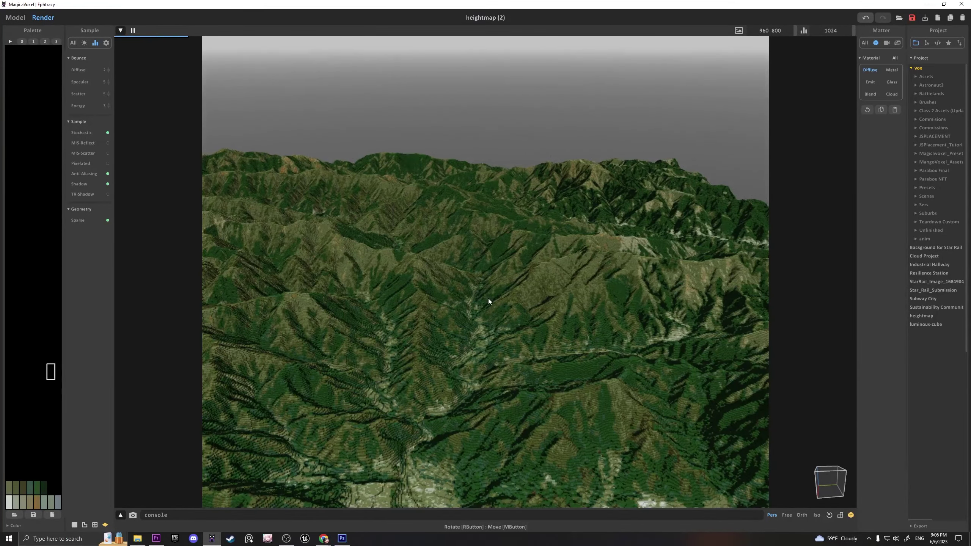